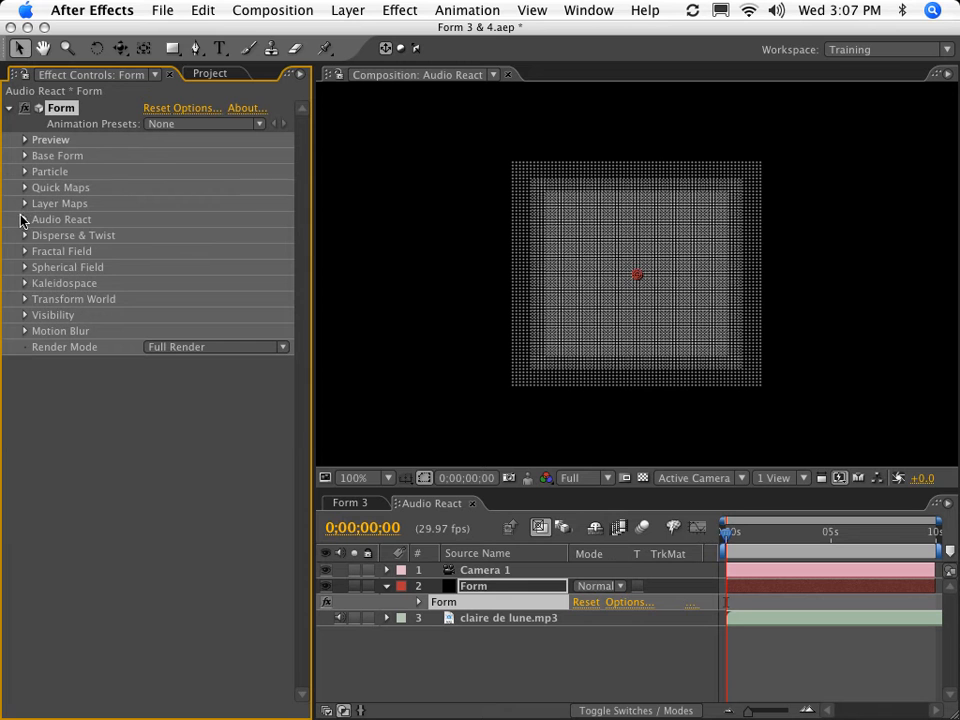
- Assign claire de lune.mp3 as the Audio Layer in the Form effect's Audio React settings
left_click(24, 219)
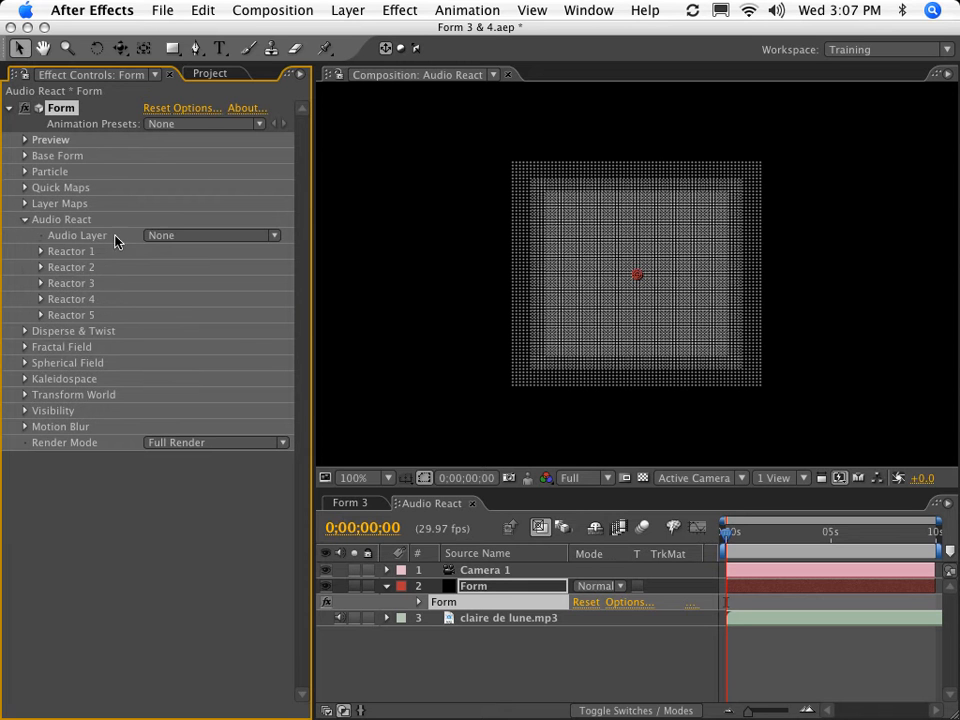
left_click(150, 236)
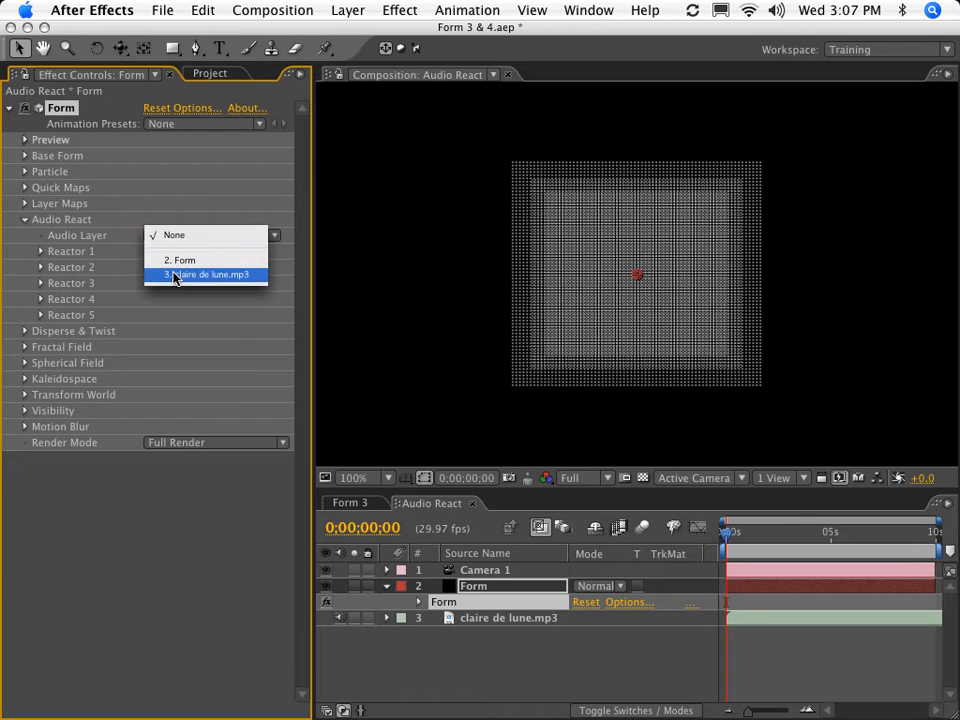
left_click(175, 277)
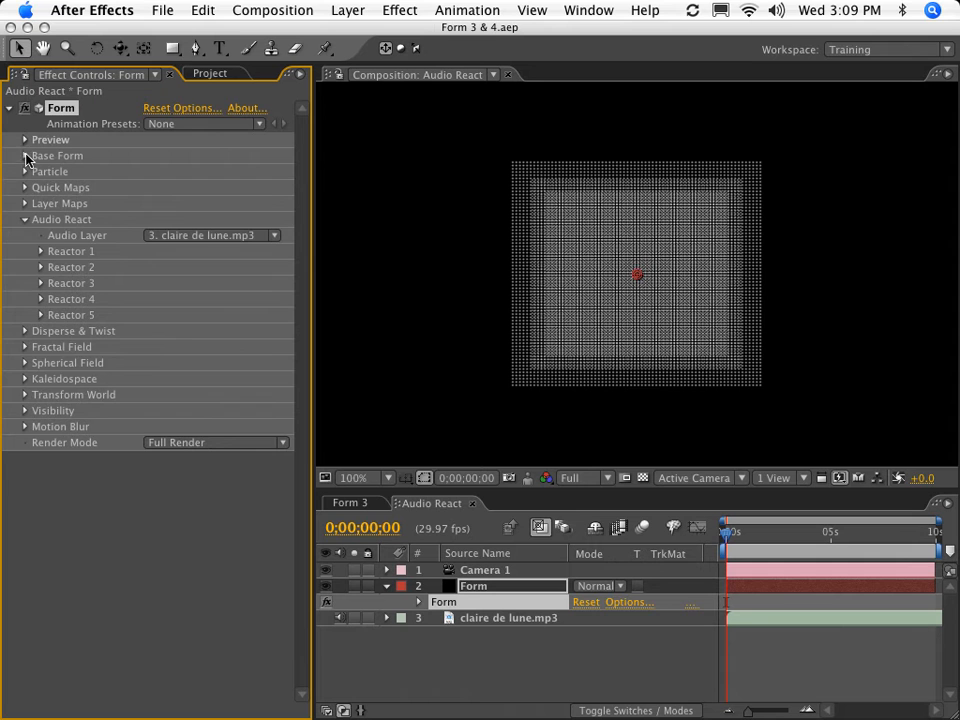
- Change the Base Form to Sphere - Layered and set Sphere Layers to 2
left_click(24, 158)
left_click(204, 171)
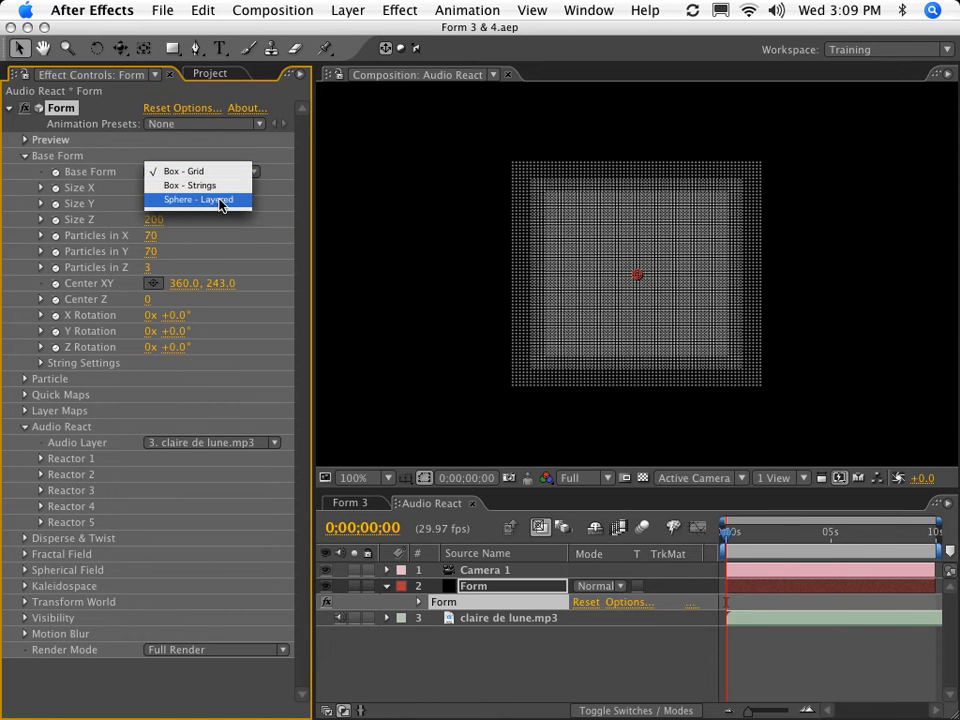
left_click(204, 200)
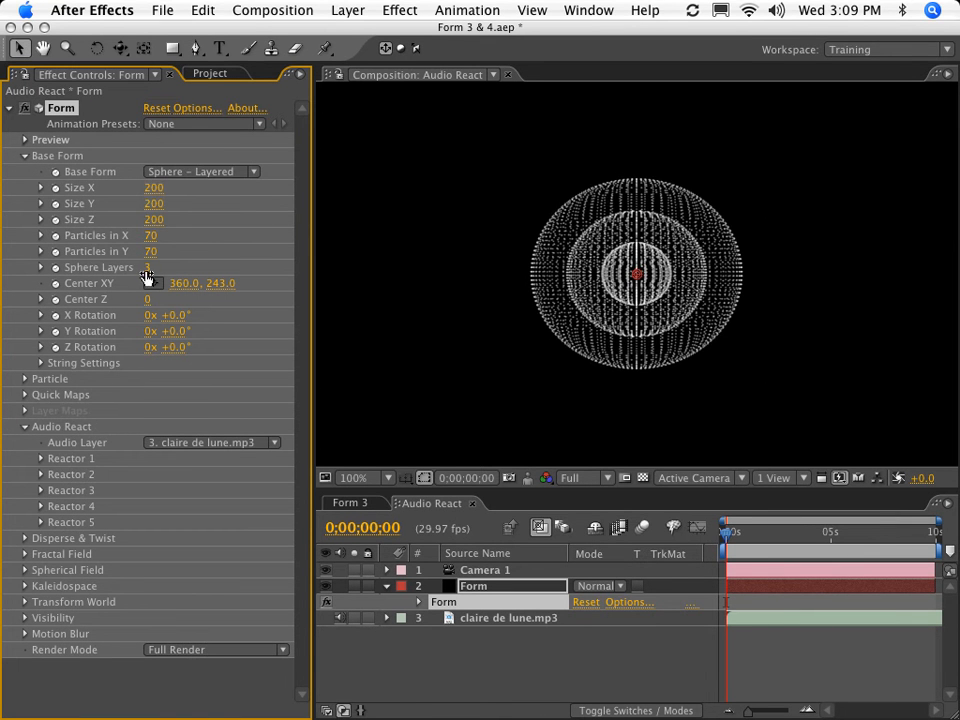
left_click(148, 268)
type("2")
key("Return")
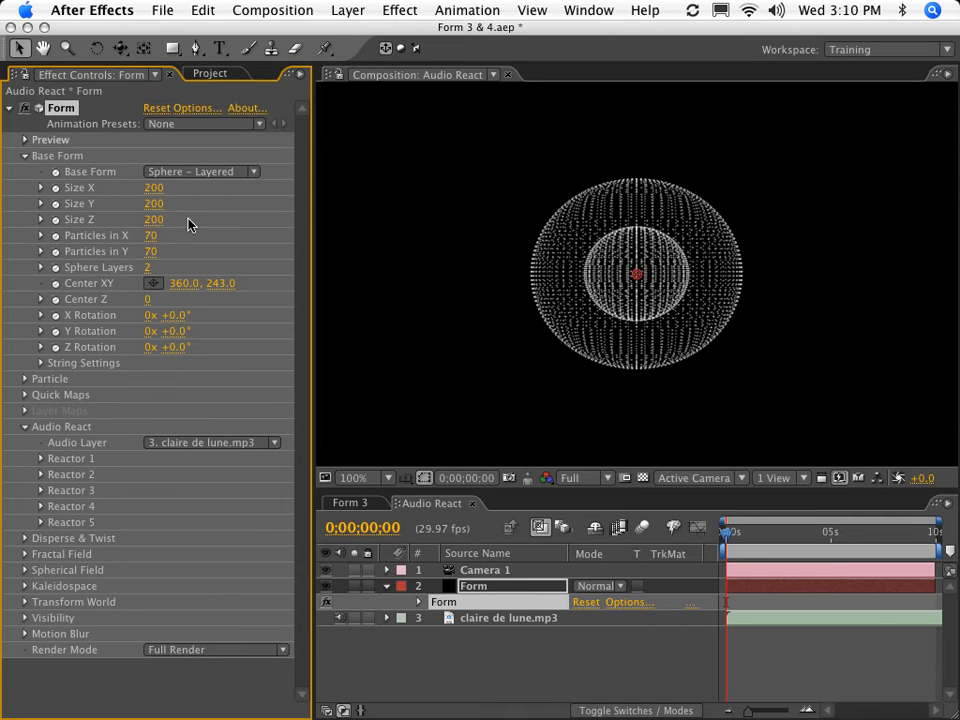
- Set the base form's Size X to 400, Size Y to 400 and Size Z to 100
left_click(153, 188)
type("400")
key("Tab")
type("400")
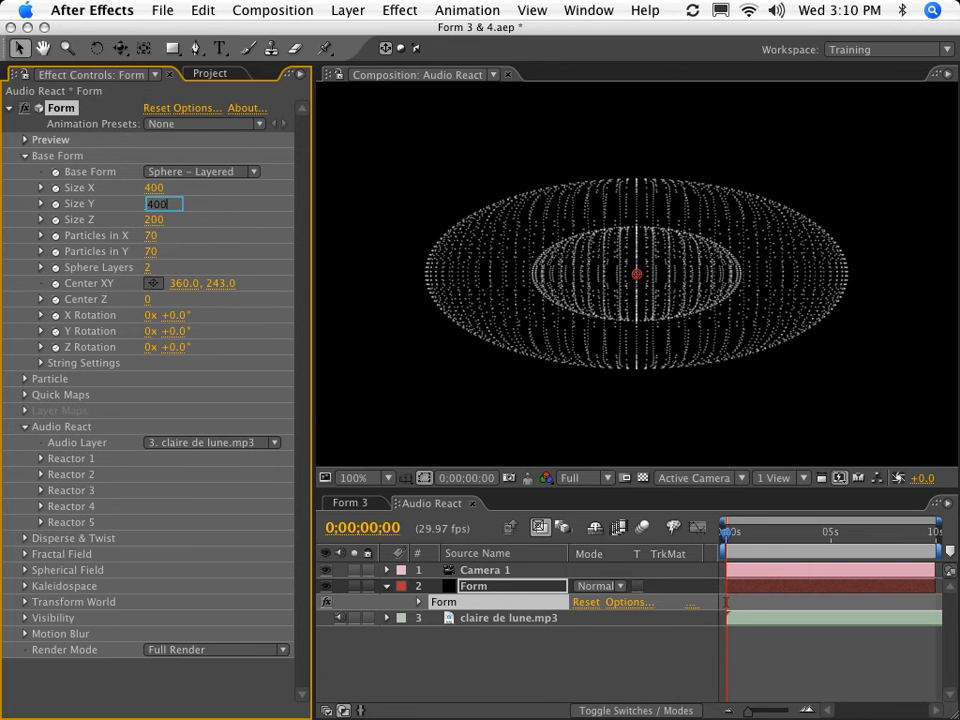
key("Tab")
type("100")
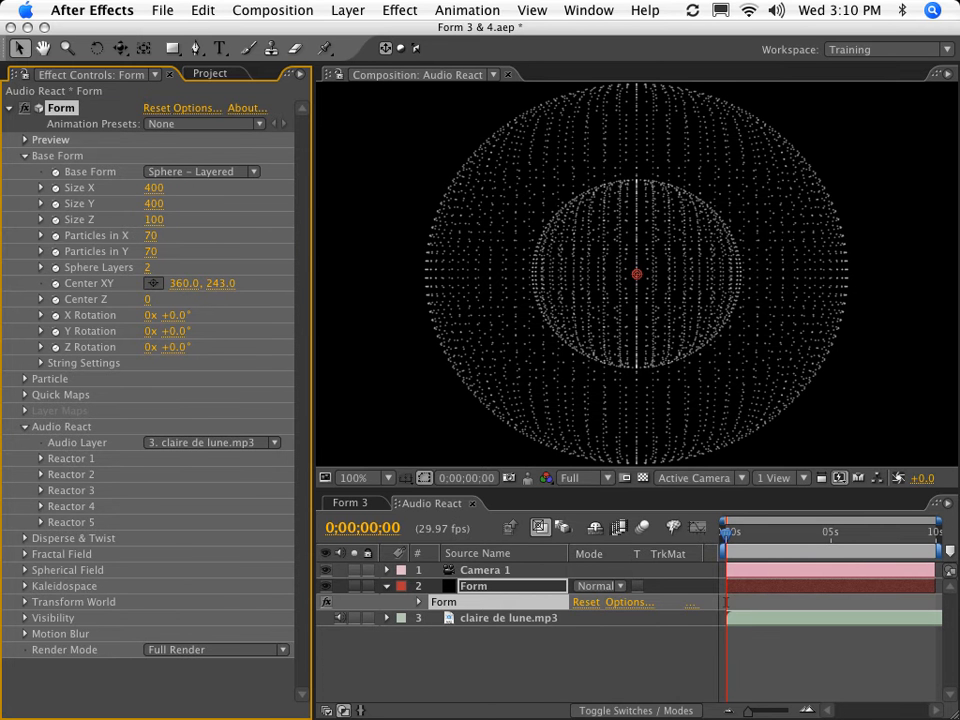
key("Return")
- Orbit the camera to see the form as a tilted flat disc, and set Particles in X and Particles in Y to 200
key("c")
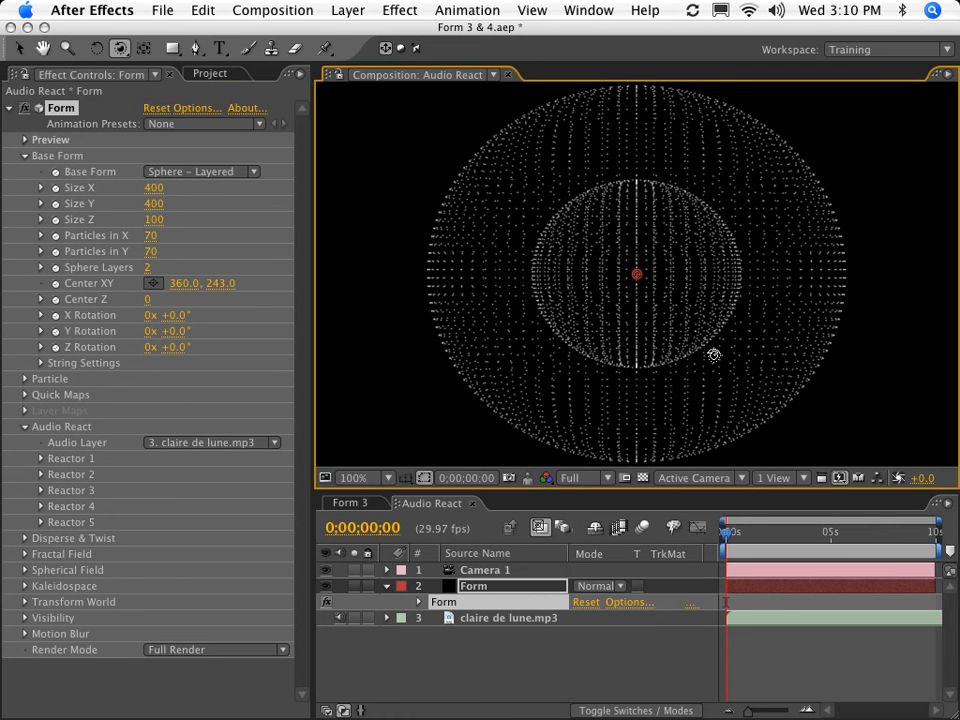
left_click_drag(714, 355, 709, 269)
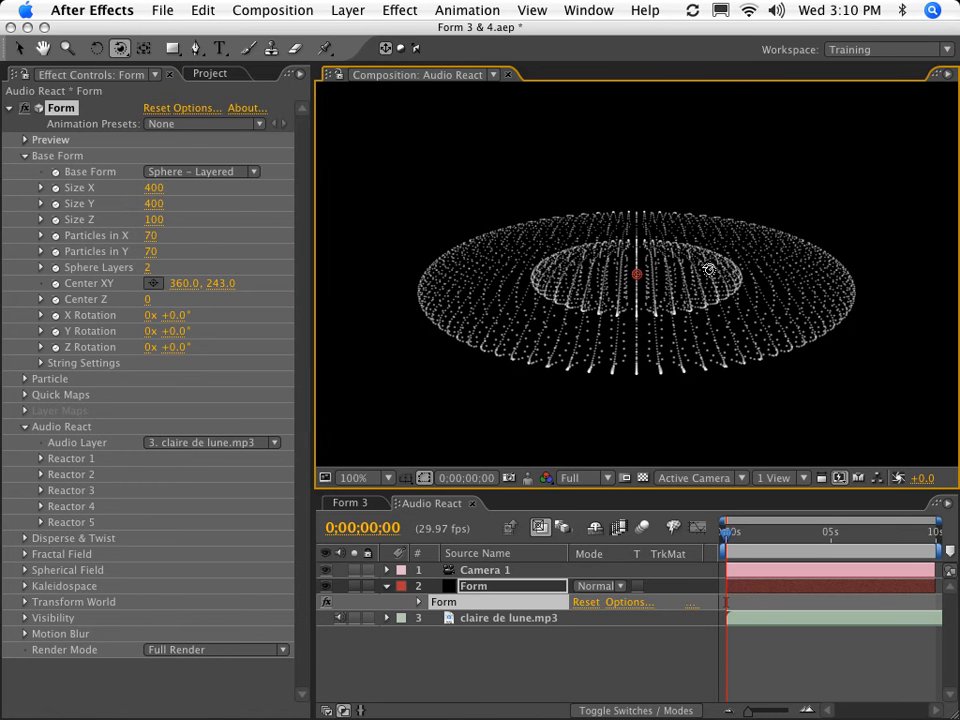
left_click(153, 236)
type("200")
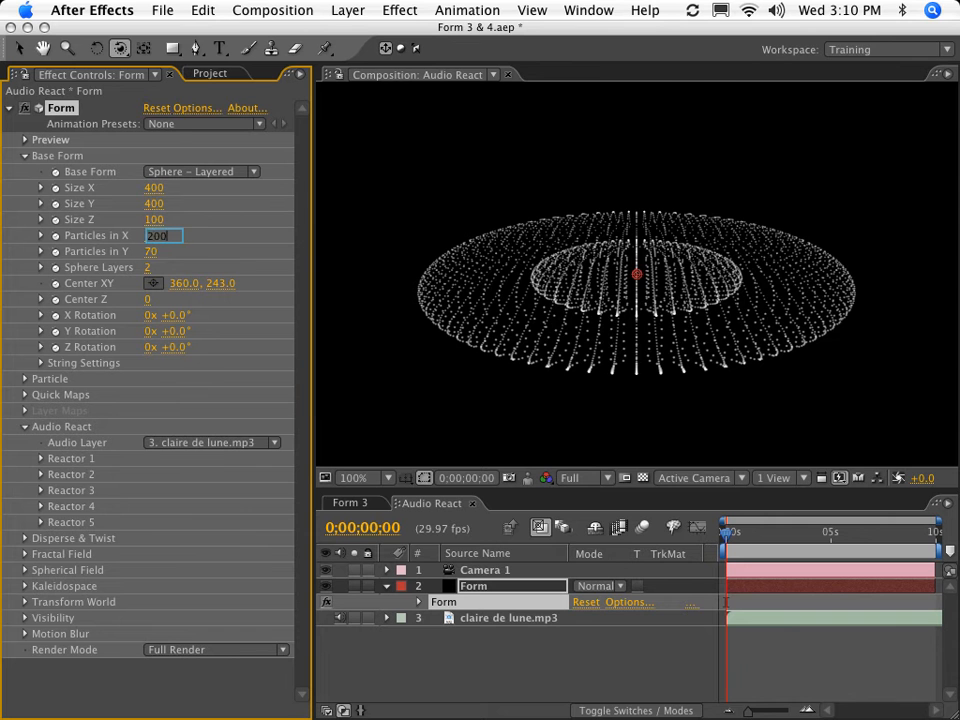
key("Tab")
type("200")
key("Return")
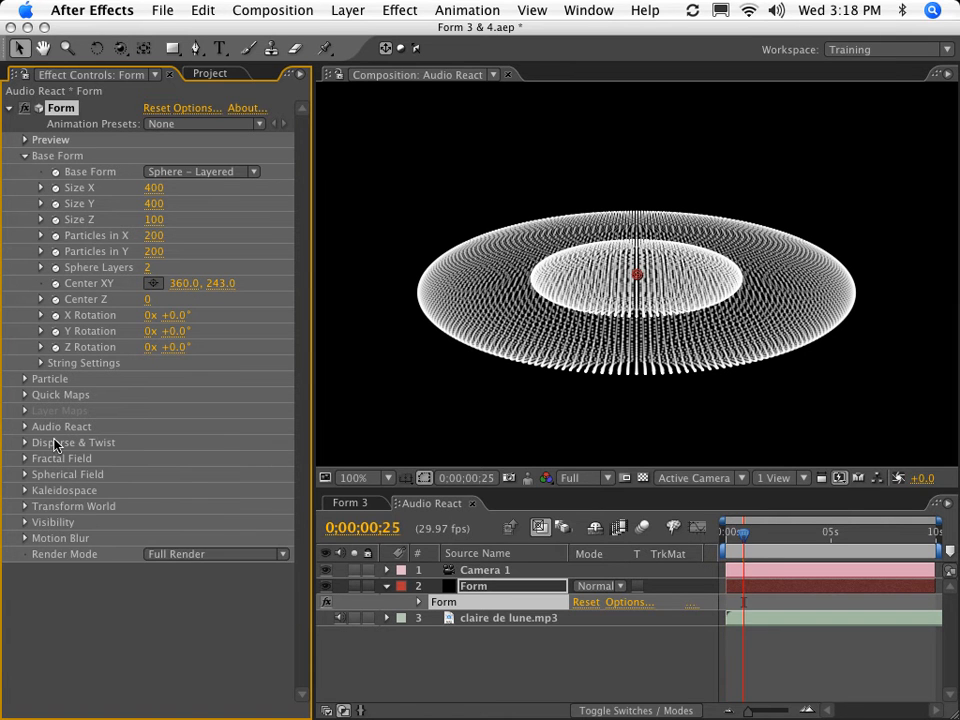
- Map Audio React's Reactor 1 to Fractal and move the current time to 0;00;01;01
left_click(24, 427)
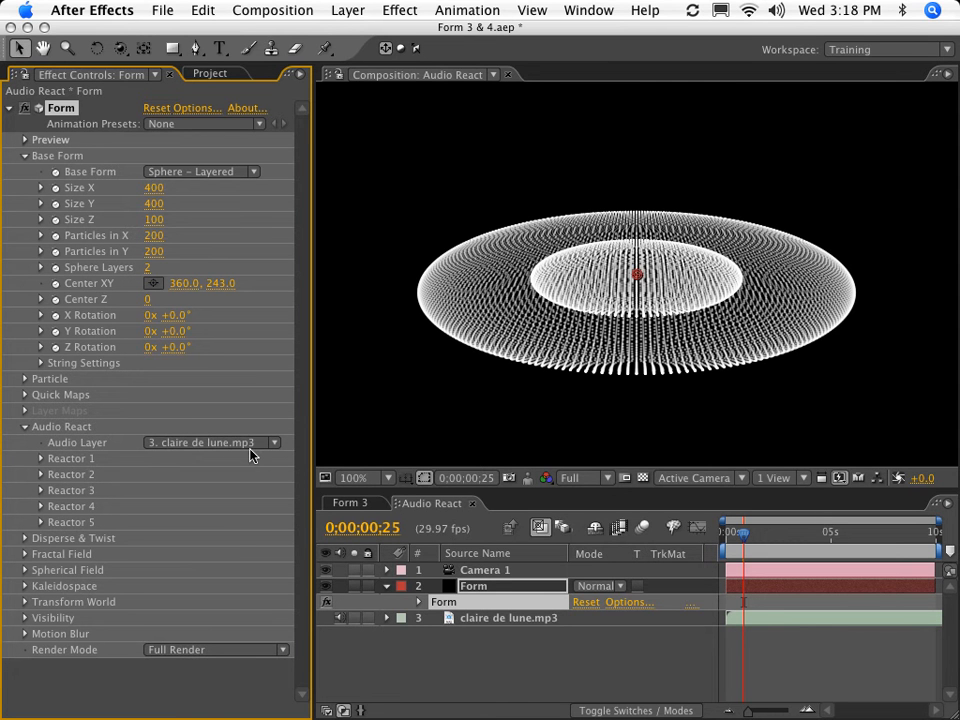
left_click(42, 459)
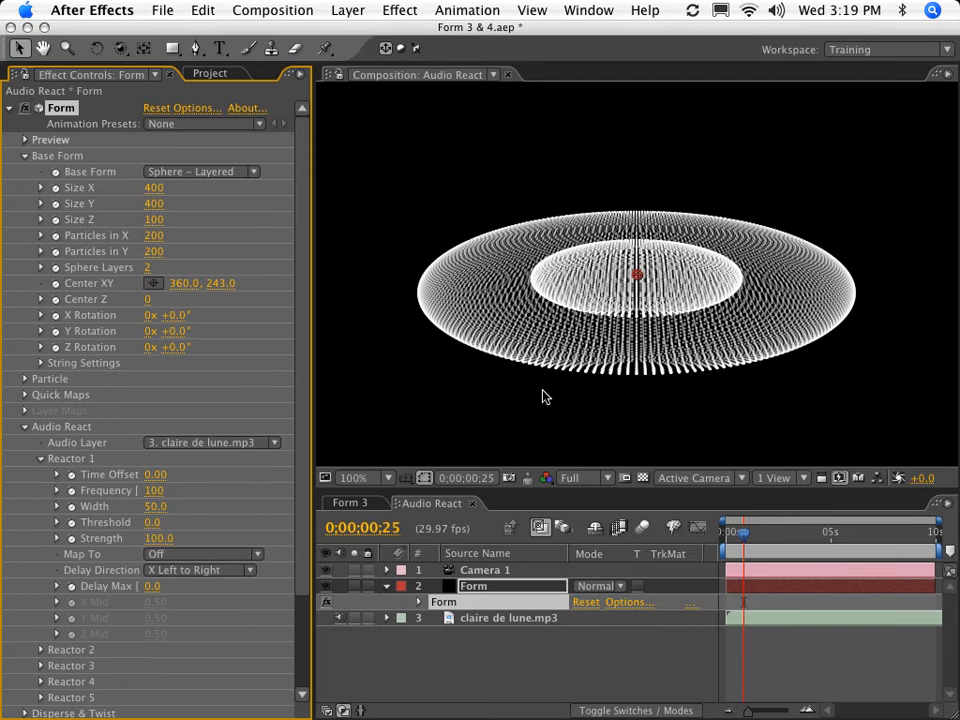
left_click(155, 490)
key("Return")
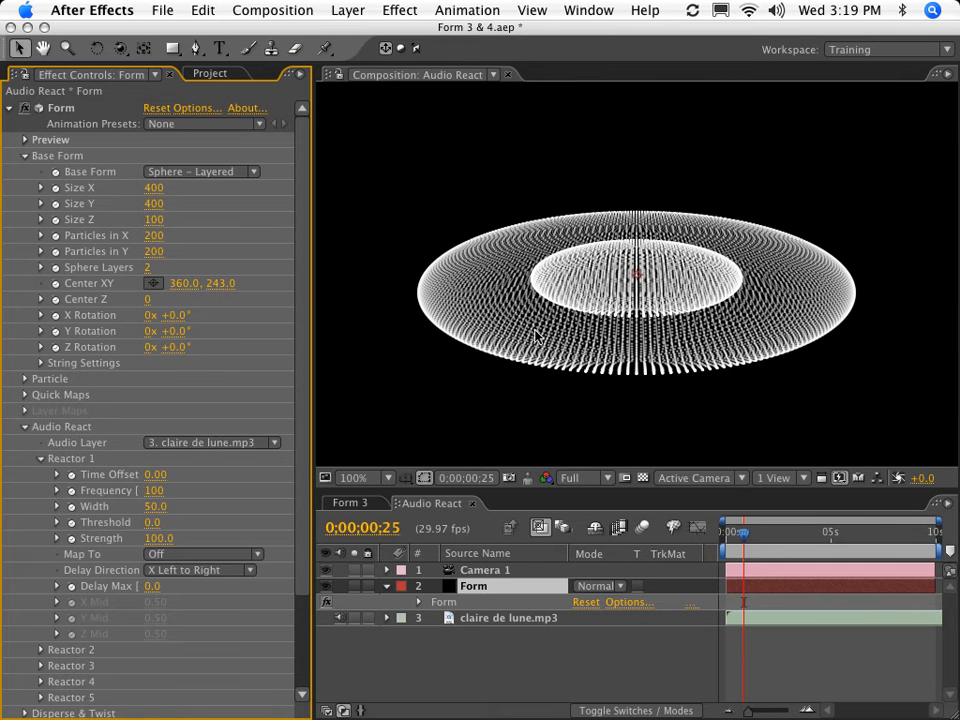
left_click(157, 555)
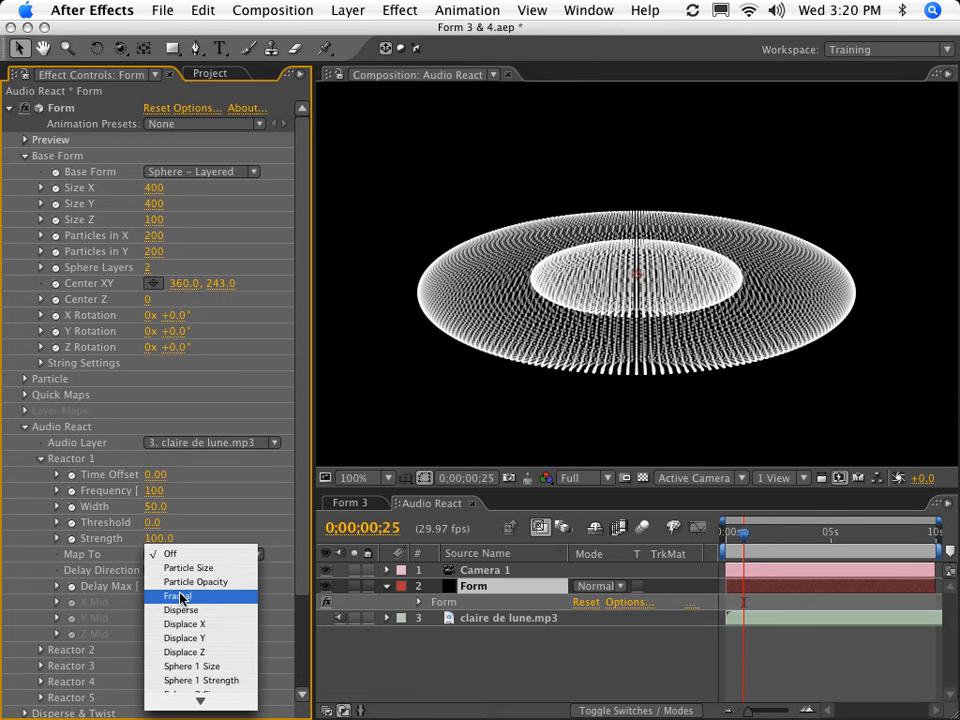
left_click(181, 597)
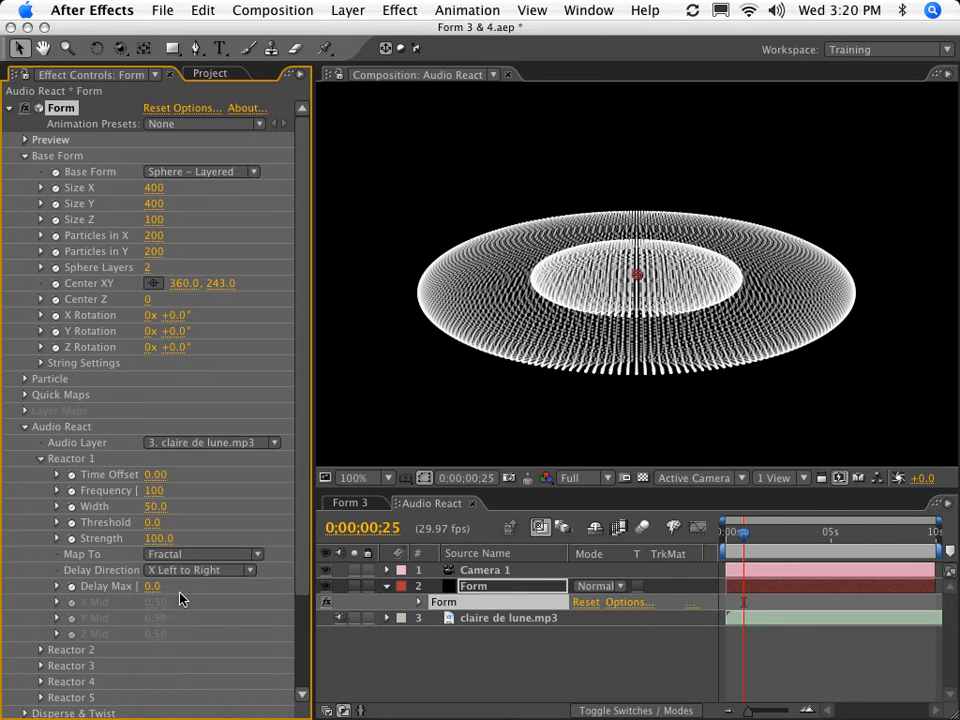
mouse_move(743, 533)
left_mouse_down()
mouse_move(762, 536)
mouse_move(746, 553)
left_mouse_up()
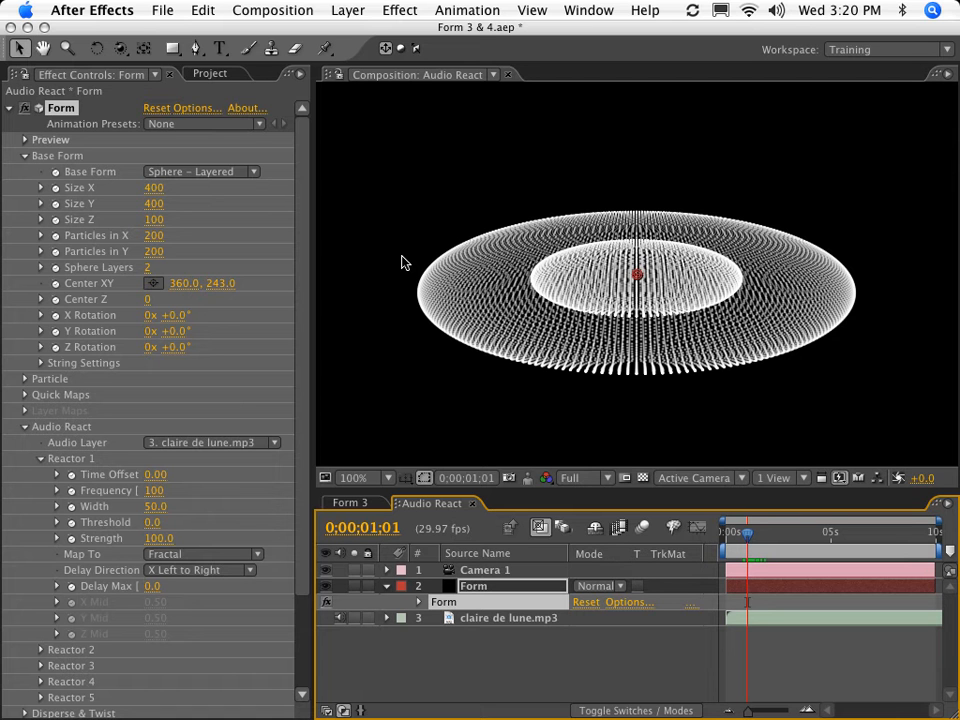
- Set Displace in the Fractal Field settings to 100
scroll(135, 505, "down", 3)
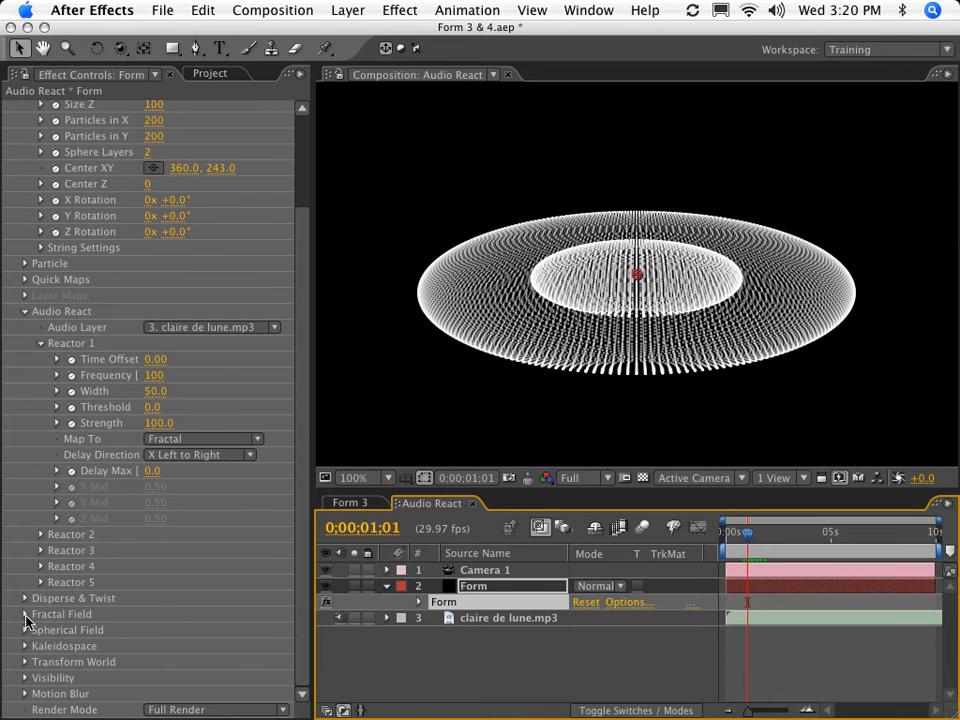
left_click(24, 614)
scroll(26, 614, "down", 7)
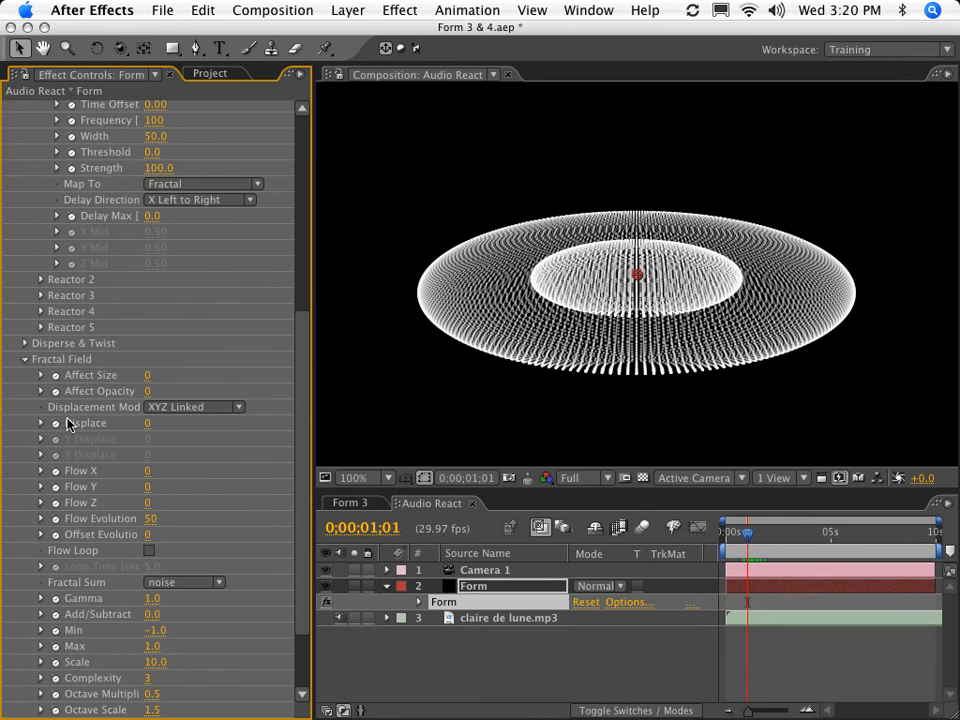
left_click(147, 424)
type("100")
key("Return")
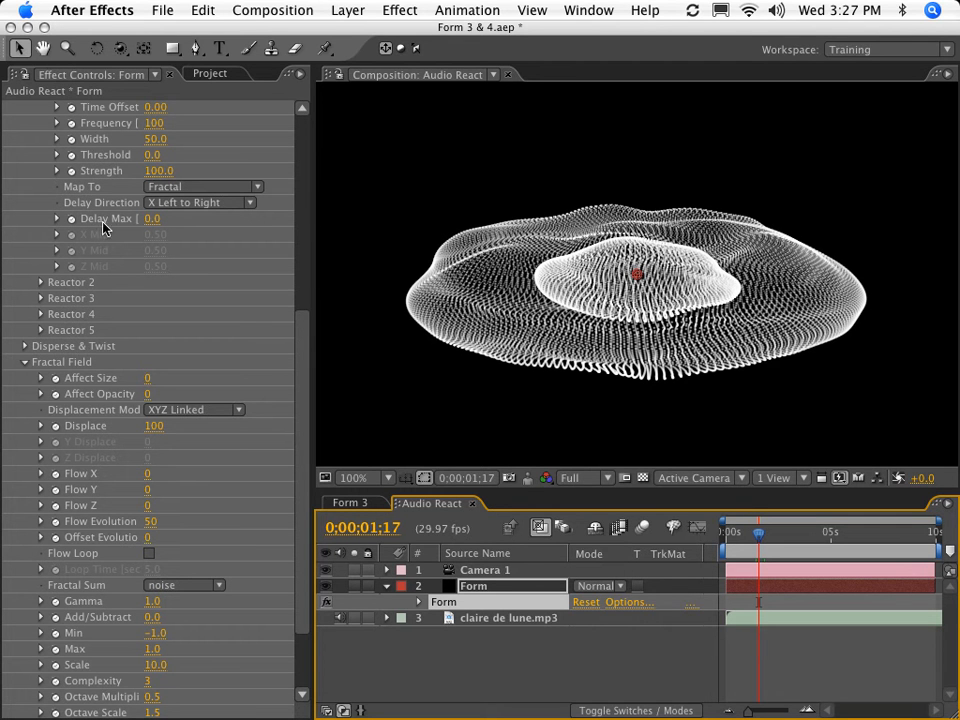
- Set Reactor 1's Delay Max to 1.0 with the X Left to Right delay direction, and move the current time to 0;00;01;06
left_click(148, 219)
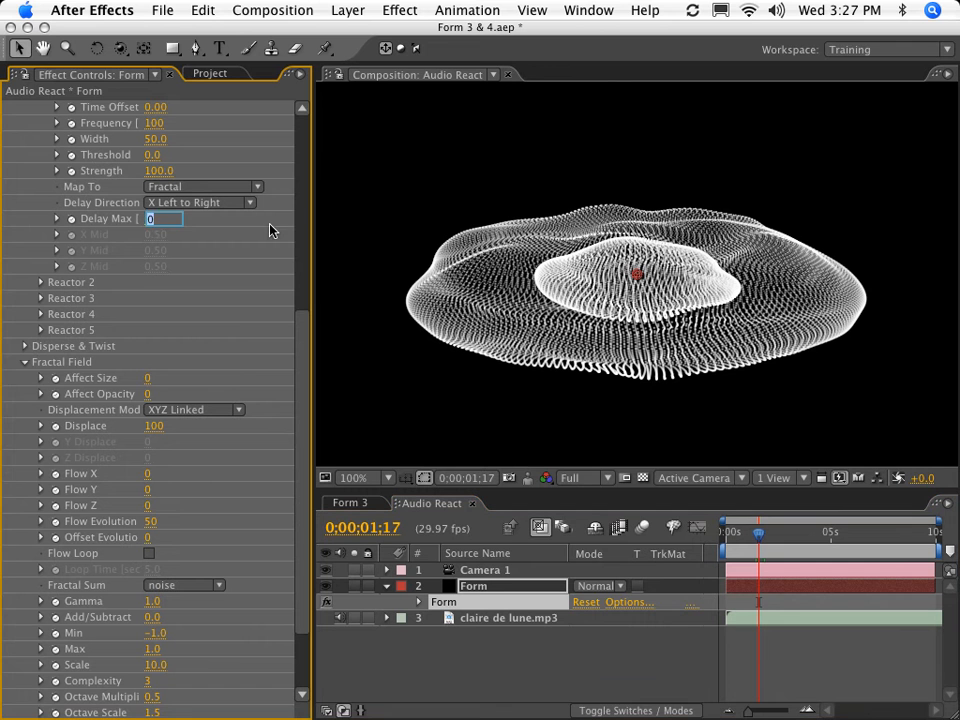
type("1.0")
key("Return")
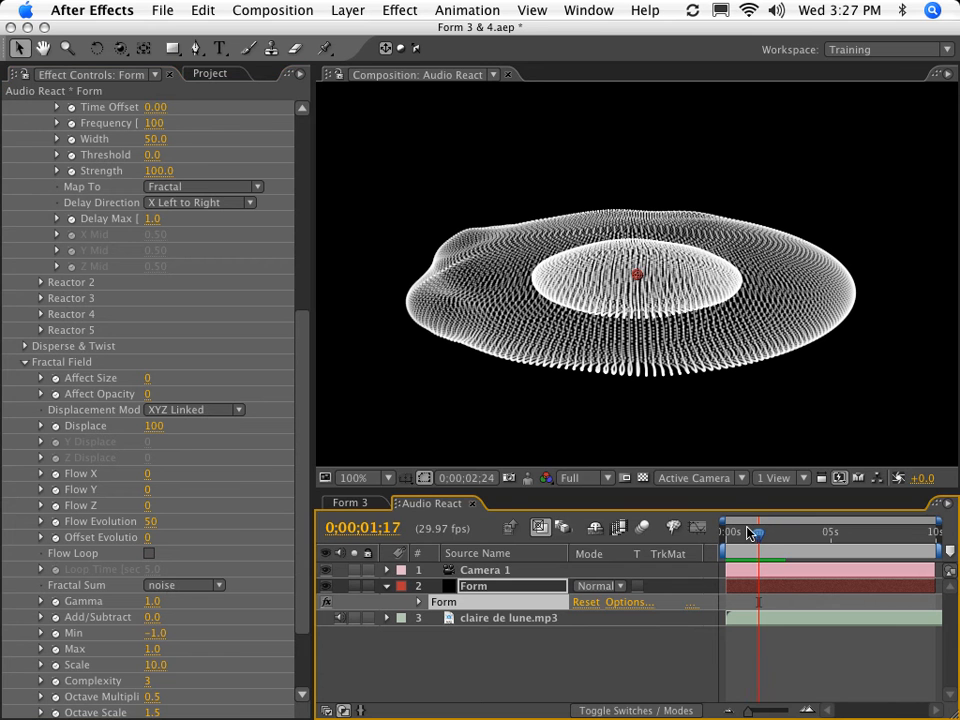
left_click_drag(751, 530, 751, 537)
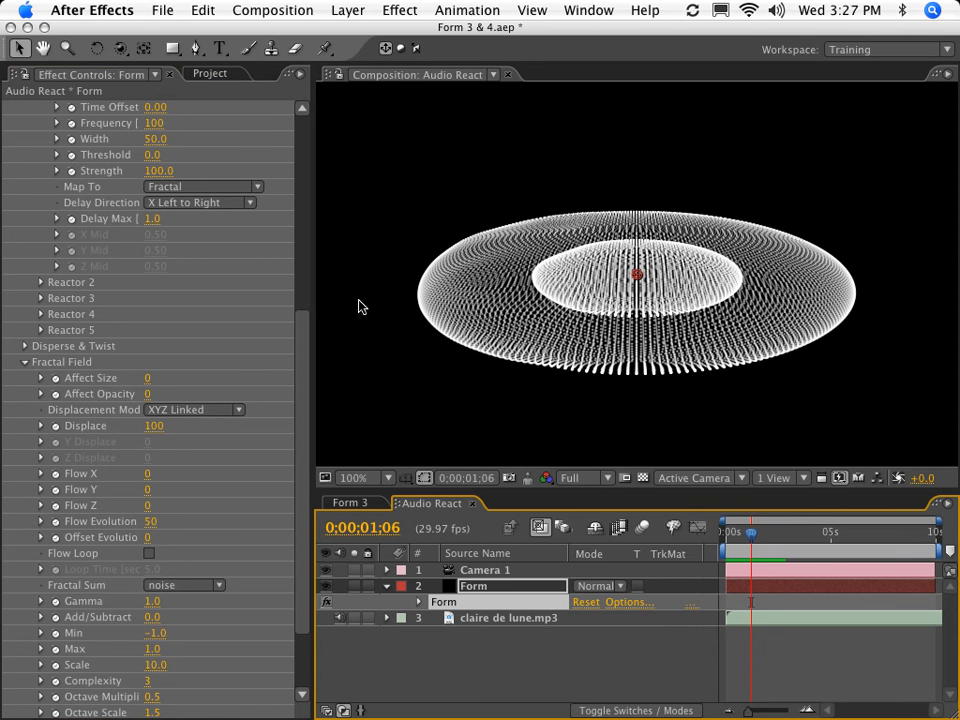
left_click(154, 205)
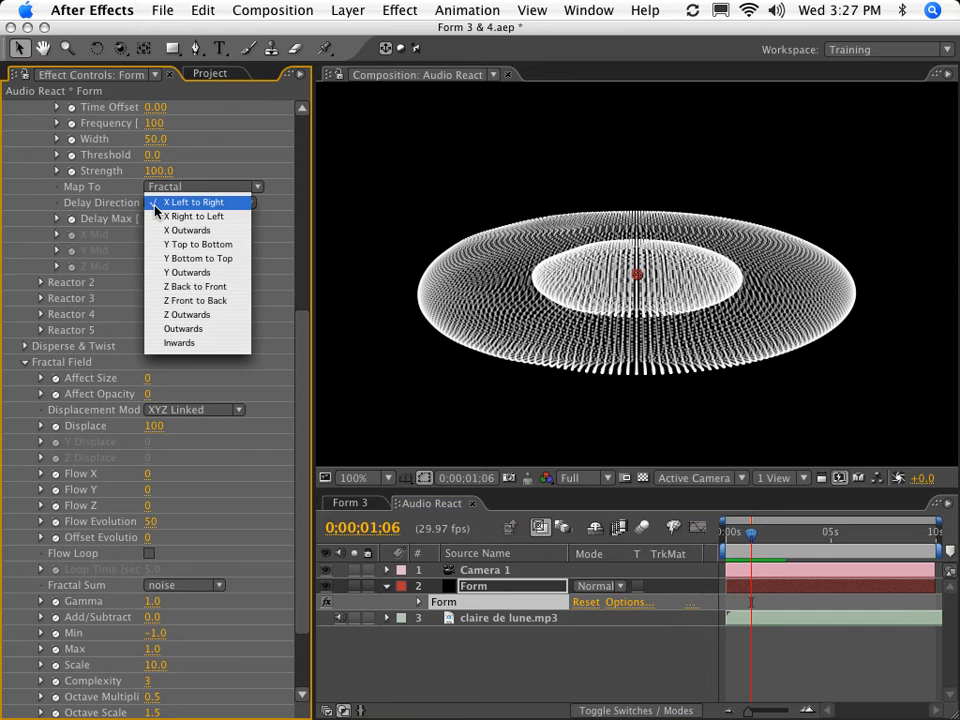
left_click(164, 198)
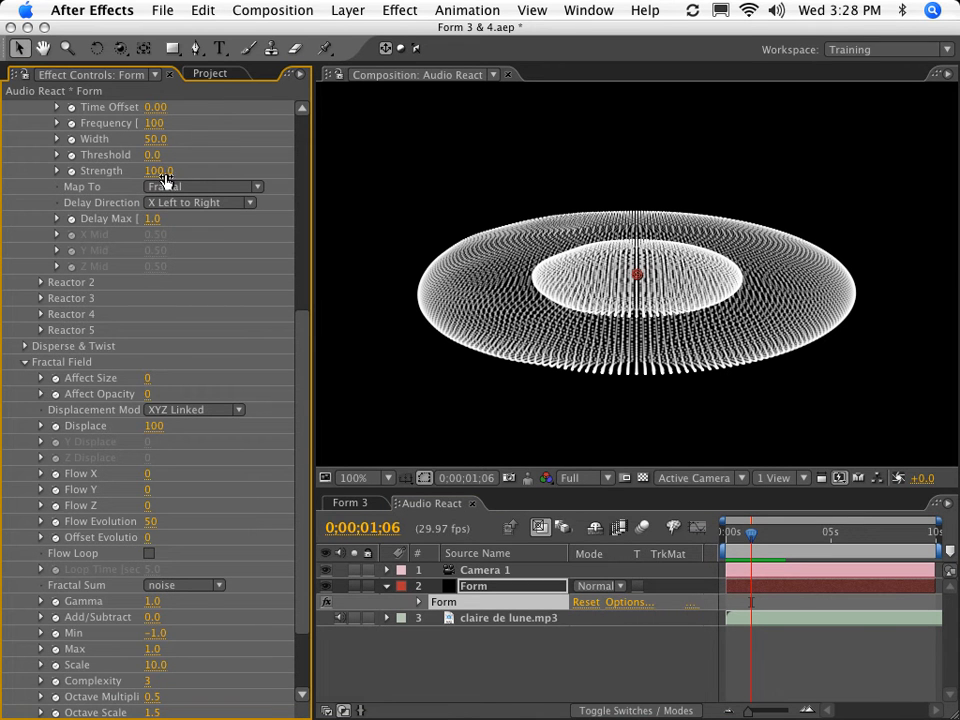
- Set Reactor 1's Strength to 200 and play a preview of the audio-driven displacement
scroll(165, 180, "up", 3)
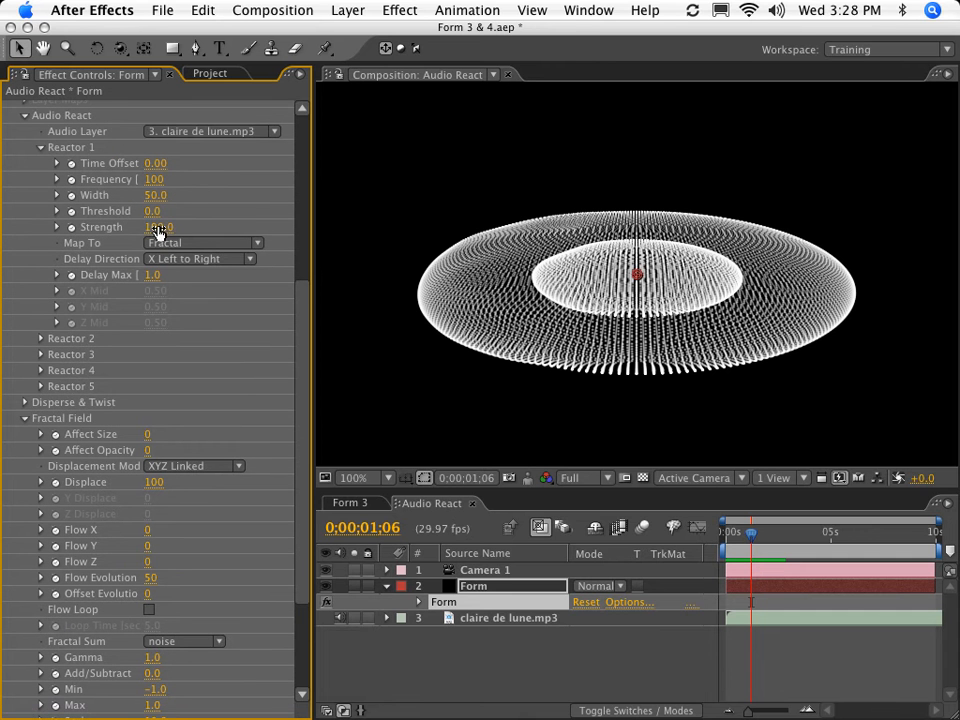
left_click(157, 228)
type("200")
key("Return")
key("space")
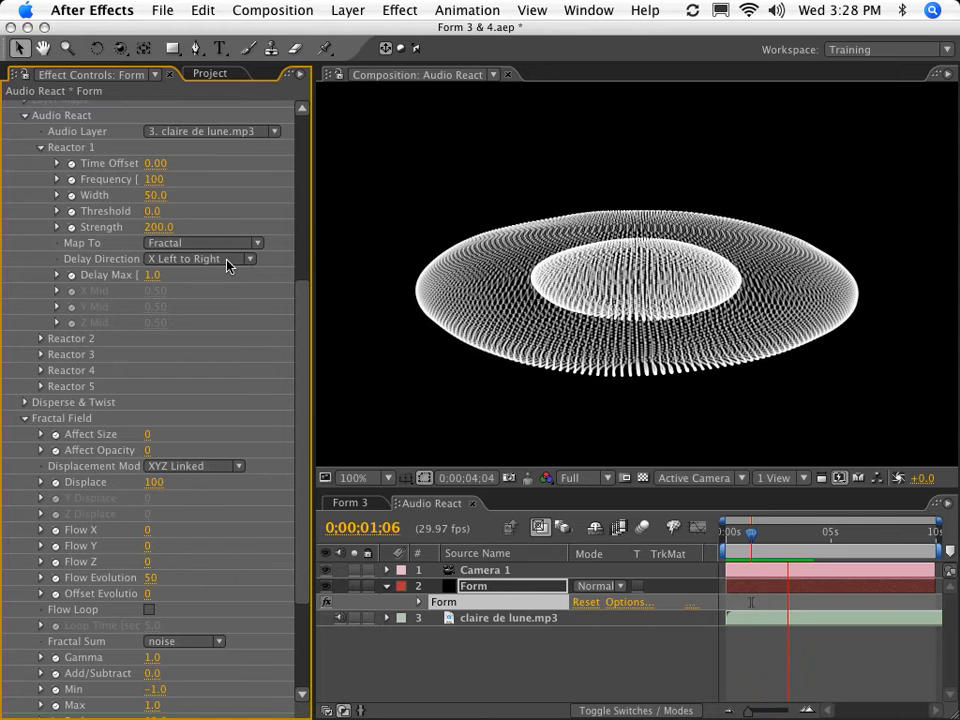
key("space")
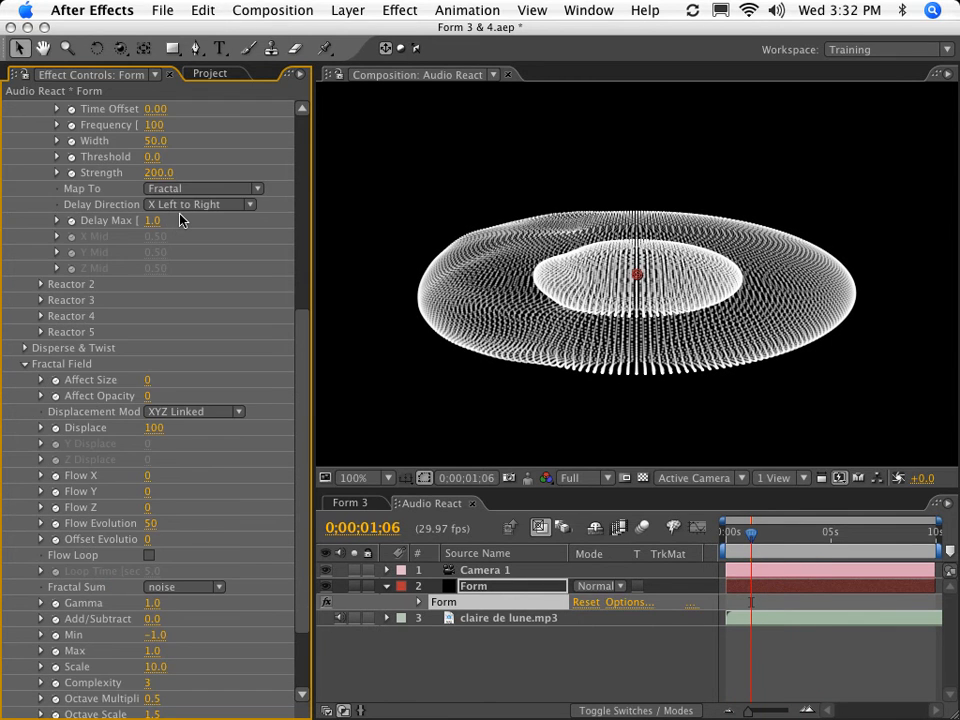
- Change Reactor 1's Delay Direction to X Outwards and scrub the composition to 0;00;02;14
left_click(210, 204)
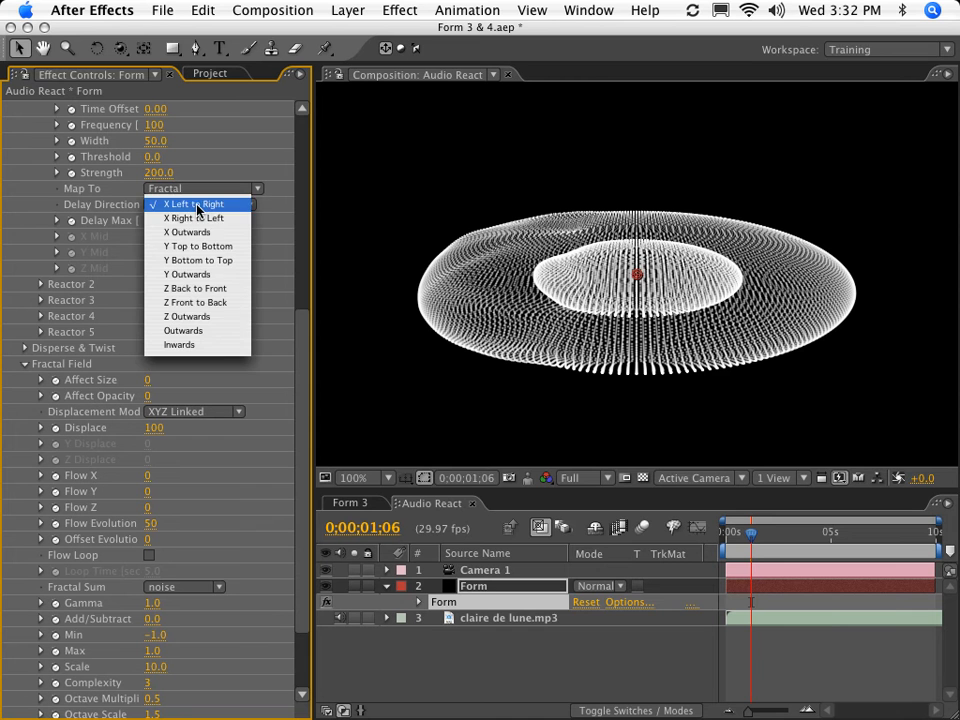
left_click(210, 233)
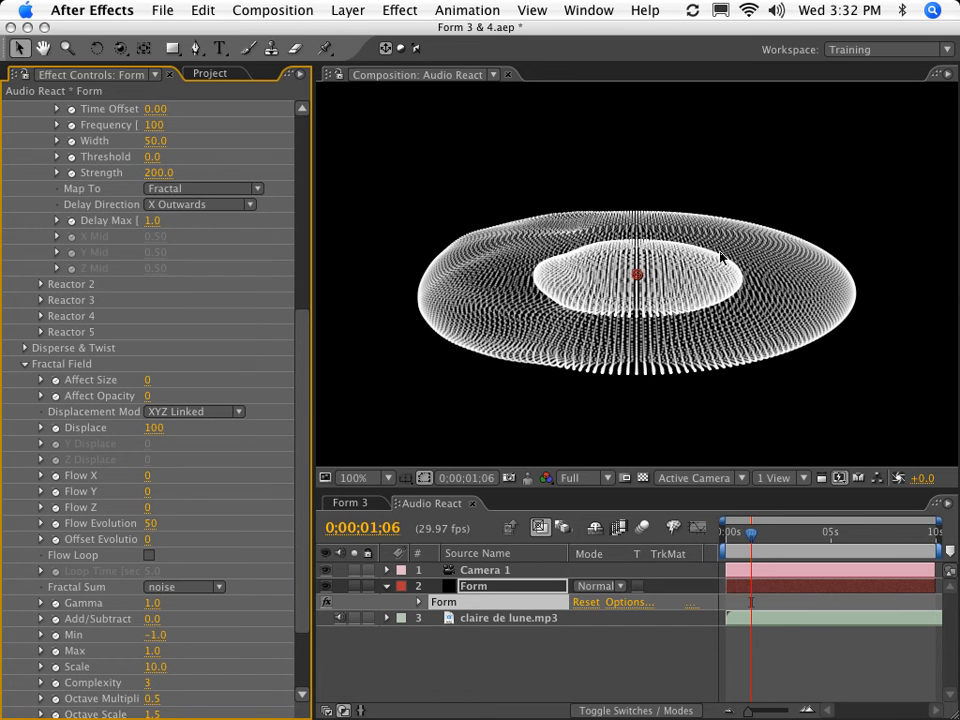
left_click_drag(752, 539, 781, 540)
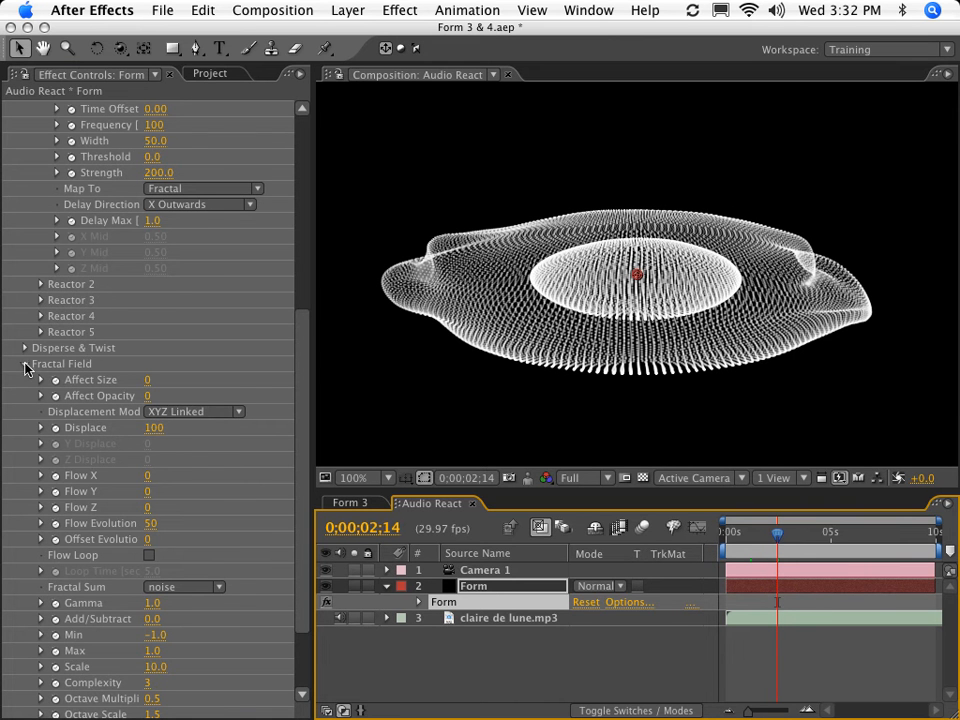
- Open the Color Map under Quick Maps and apply the green preset gradient to it
left_click(26, 364)
scroll(105, 343, "up", 3)
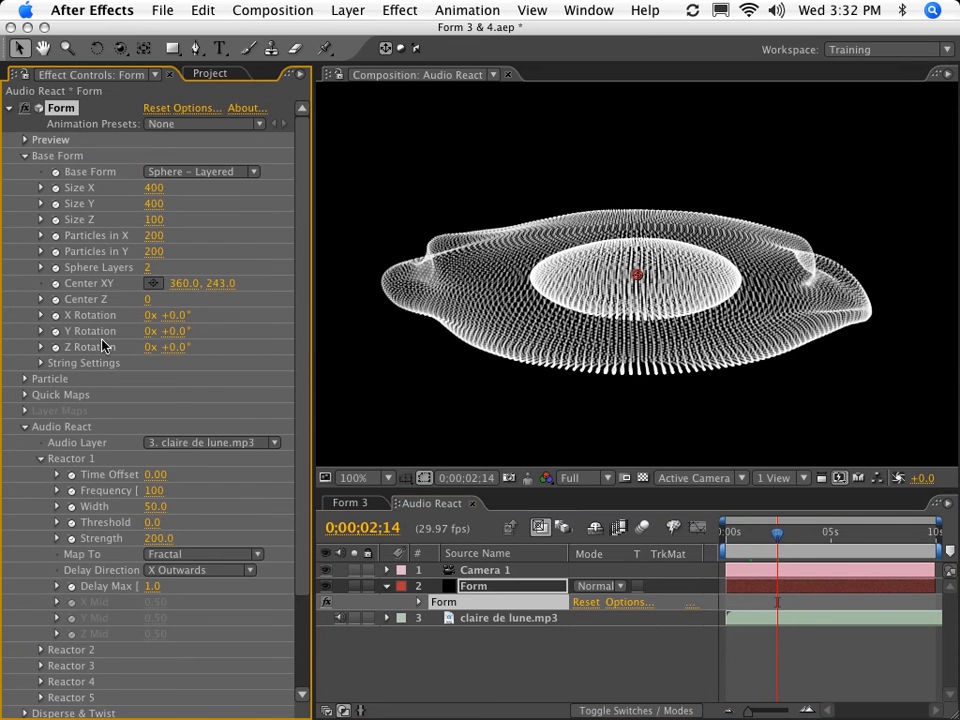
left_click(25, 426)
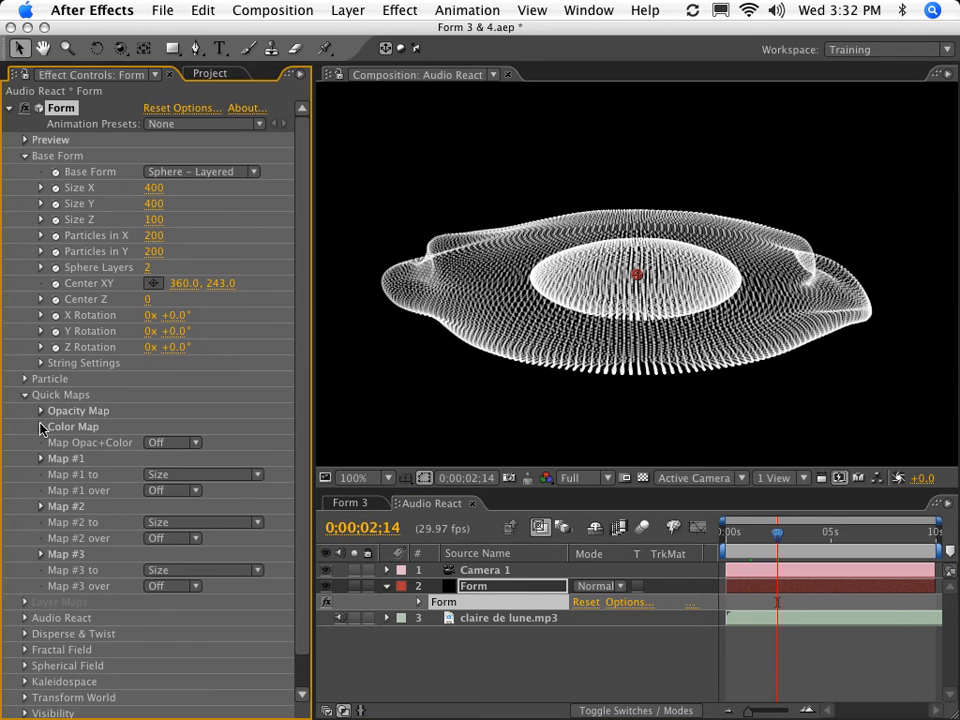
left_click(41, 427)
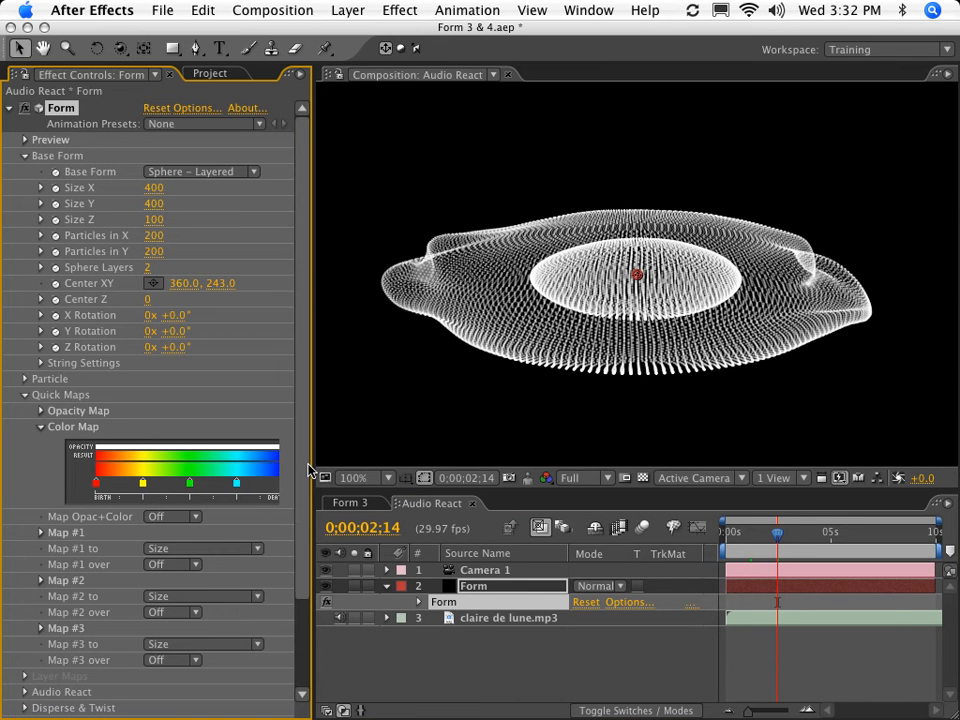
left_click_drag(311, 465, 349, 458)
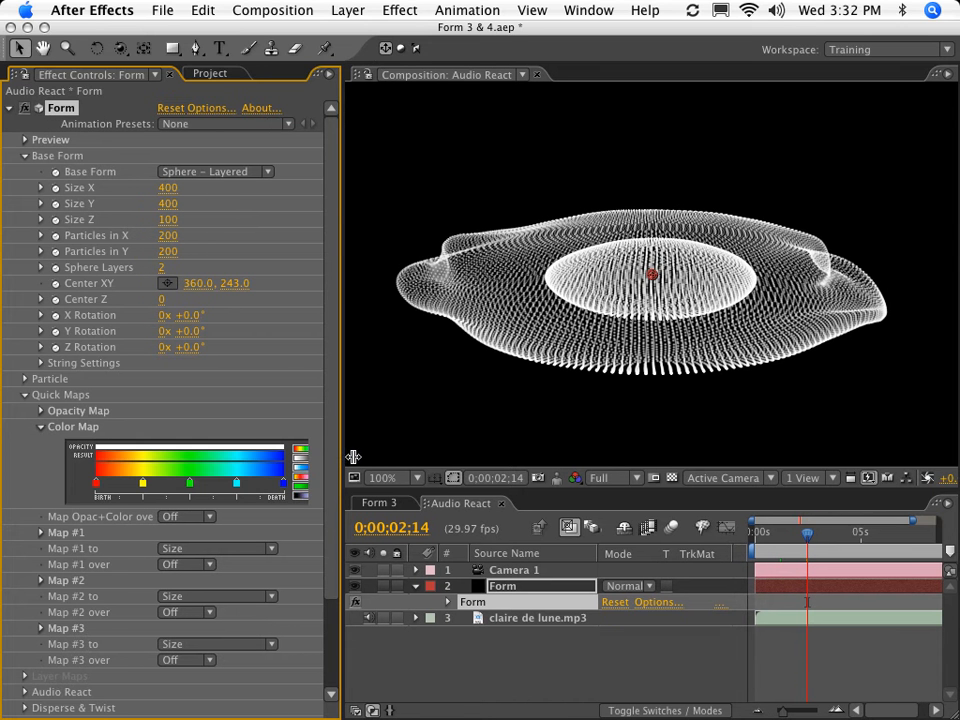
left_click(300, 490)
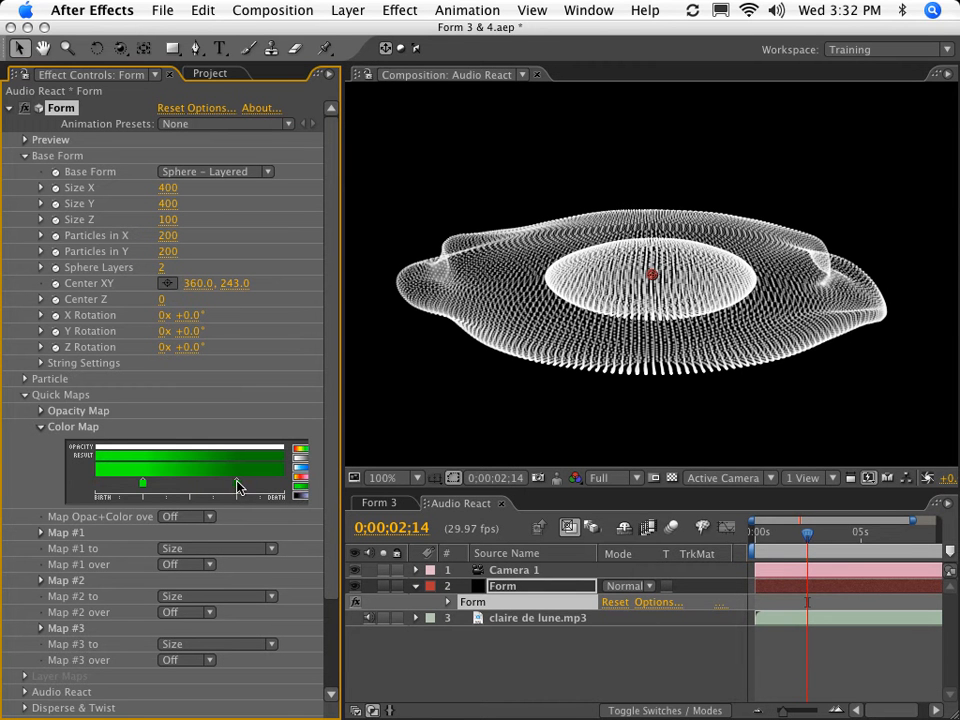
- Recolor the dark green marker near the death end of the Color Map to bright orange
double_click(237, 487)
left_click(714, 282)
left_click_drag(764, 342, 827, 342)
left_click(839, 506)
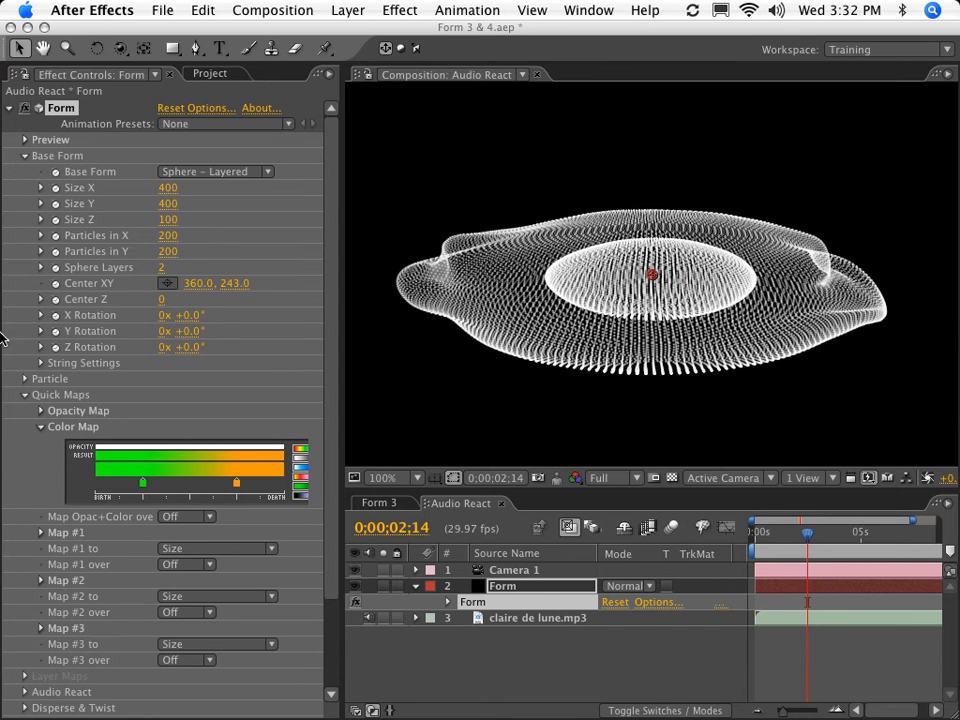
- Recolor the remaining green Color Map marker to yellow (hue 51, saturation 78, brightness 94) and set Map Opac+Color over to Y
double_click(141, 485)
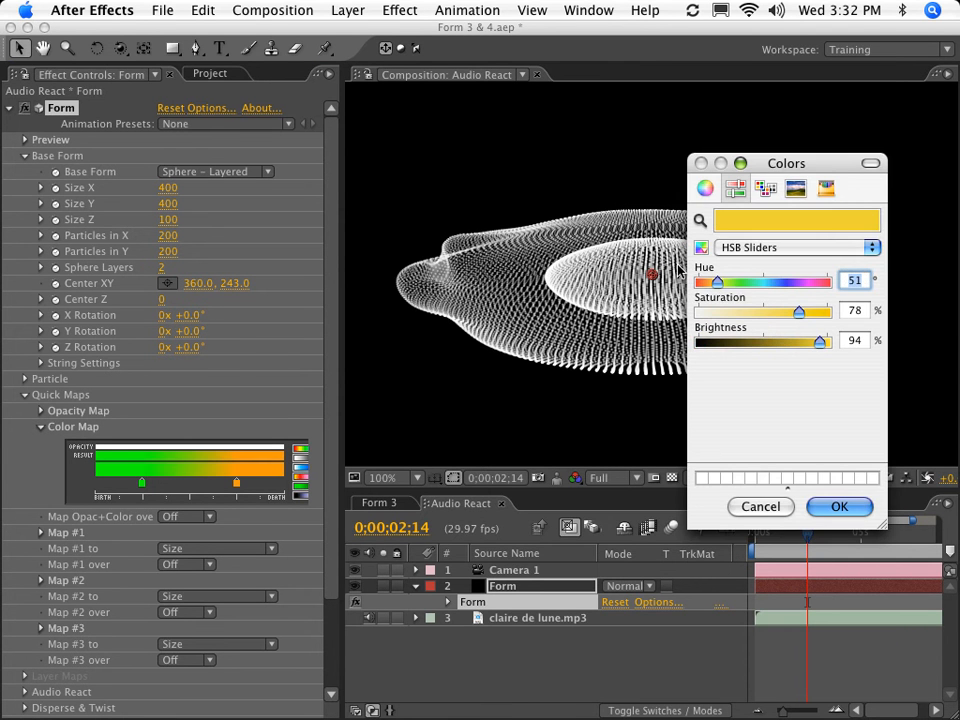
key("Return")
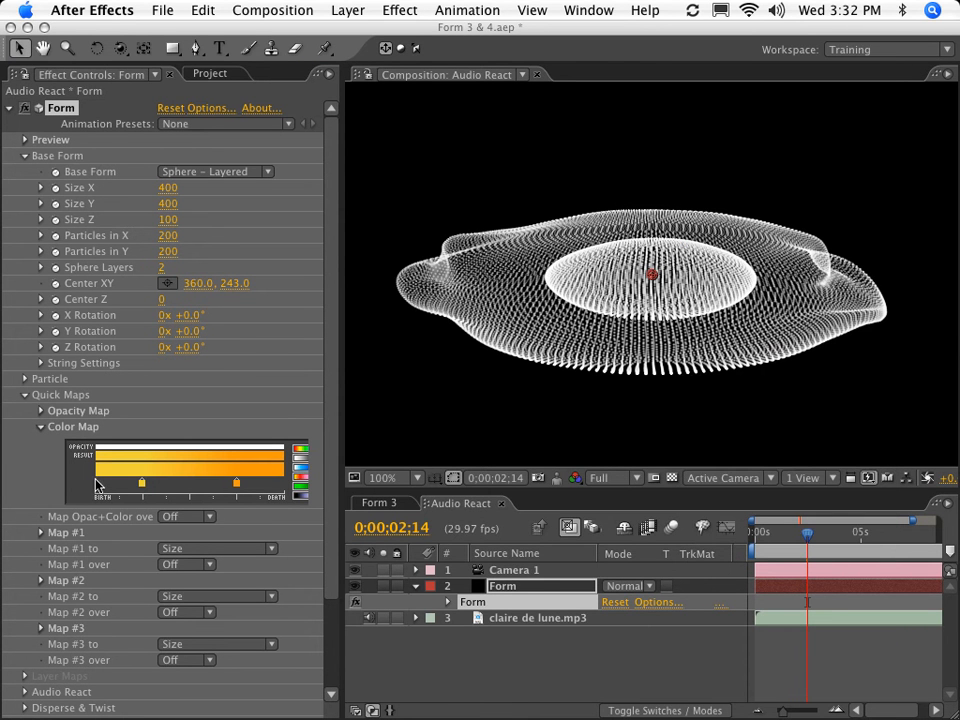
left_click(170, 519)
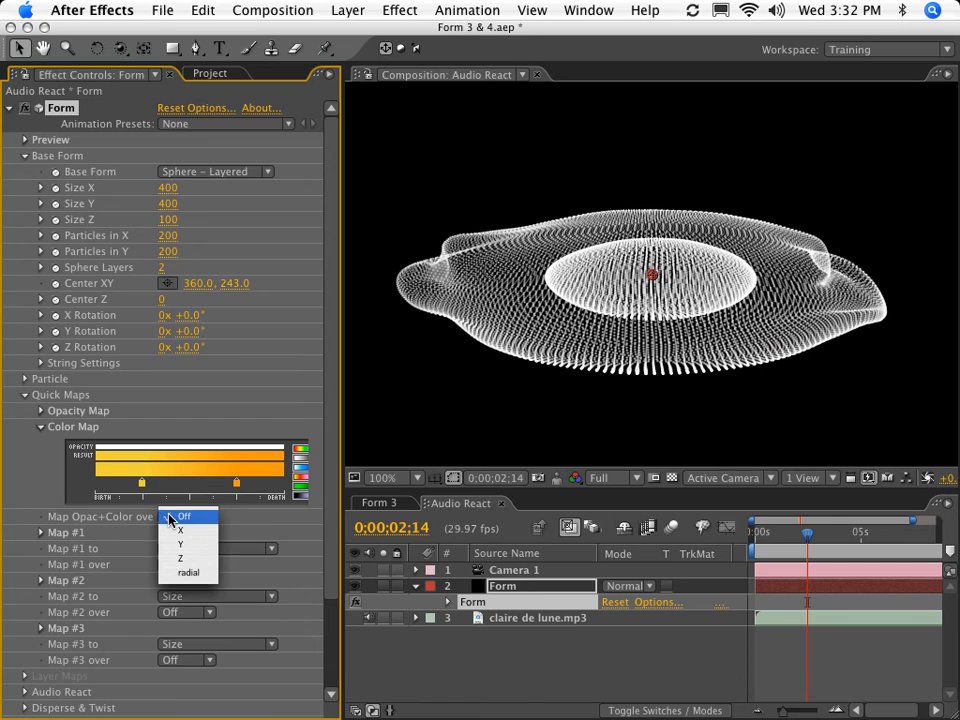
left_click(190, 545)
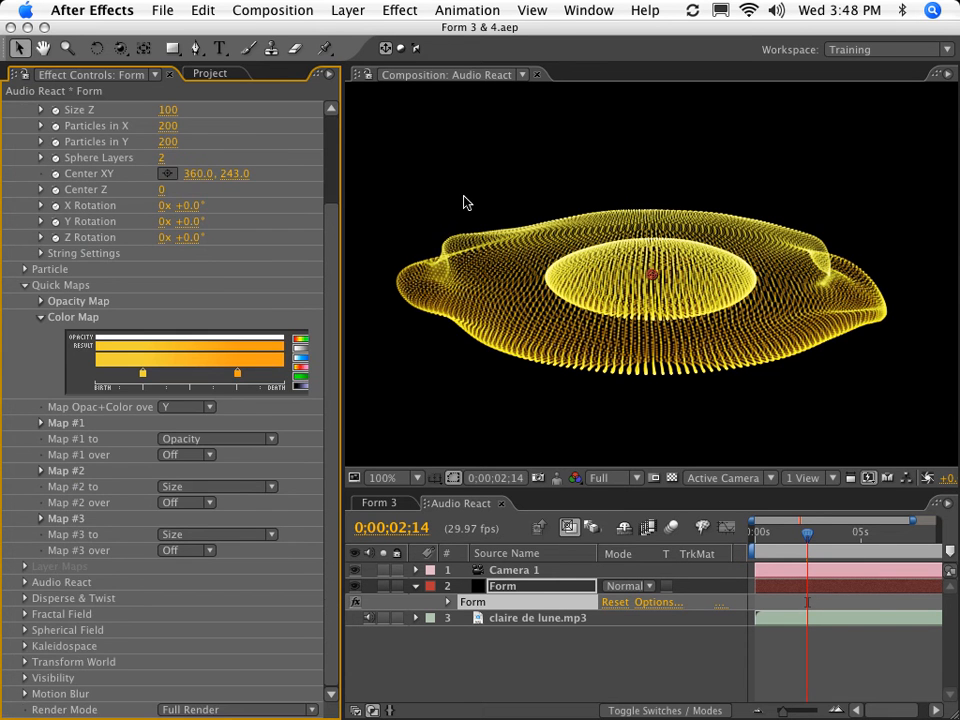
- Try a linear descending ramp in the Opacity Map, checking the axis options, and restore the flat full-opacity curve
left_click(40, 301)
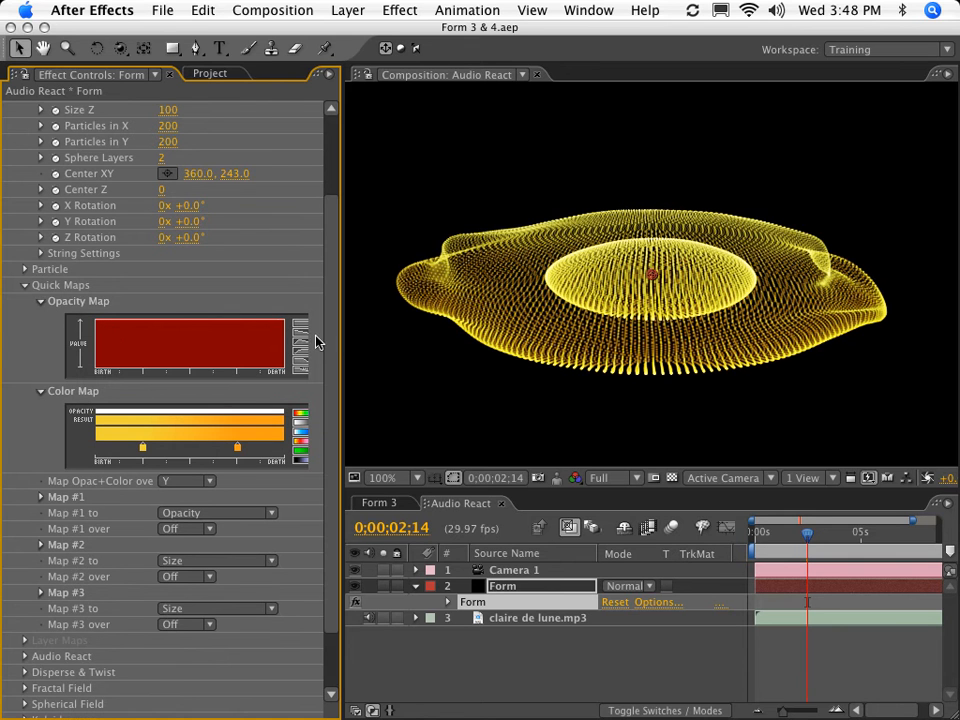
left_click(301, 331)
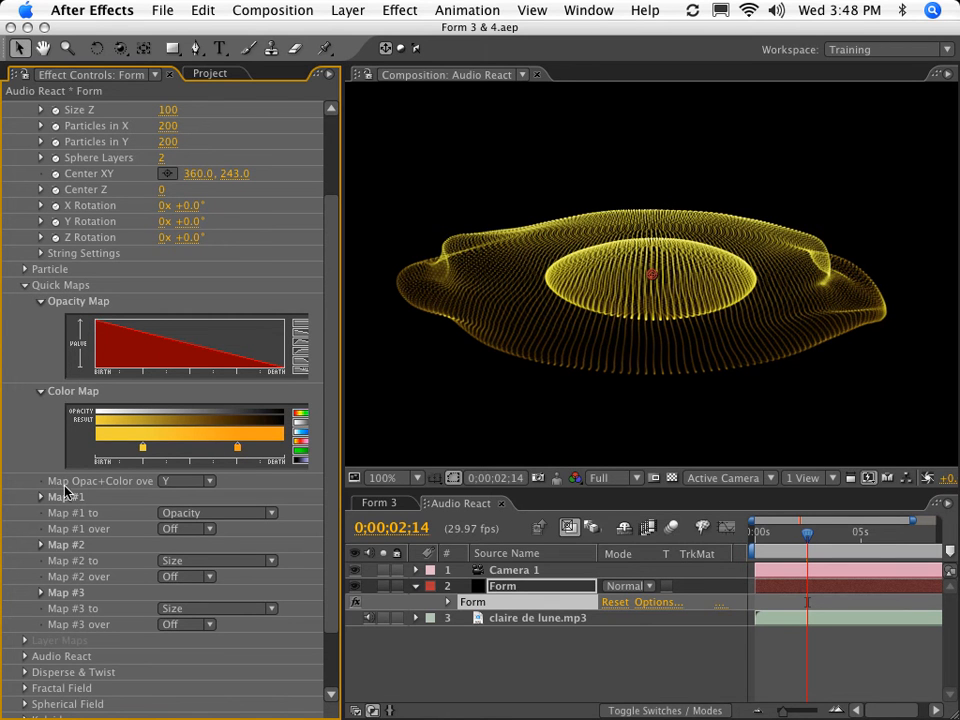
left_click(183, 483)
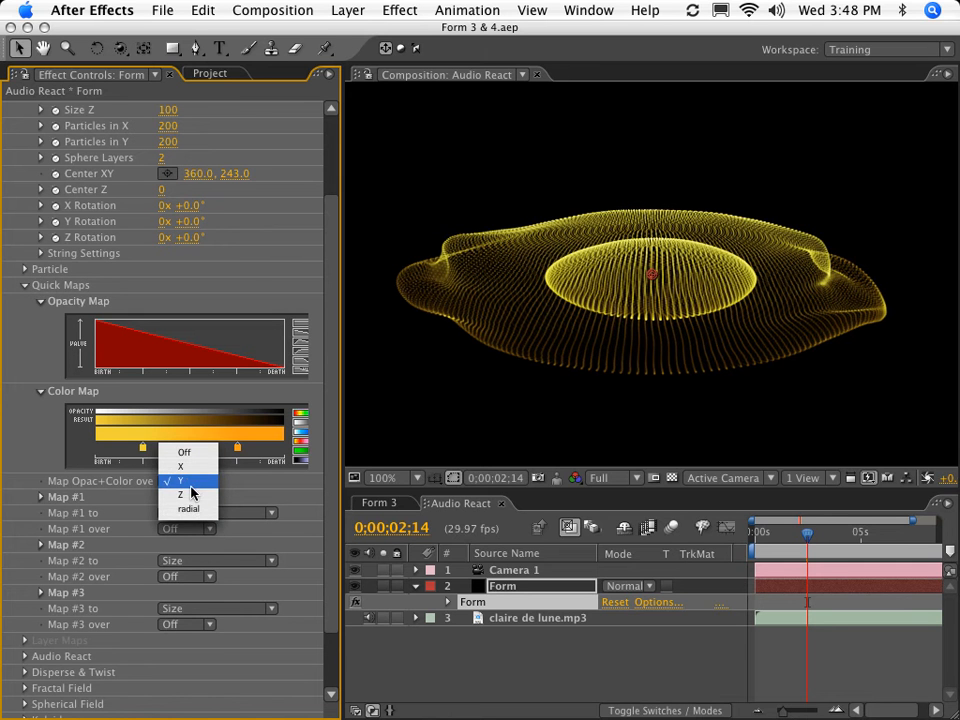
left_click(118, 489)
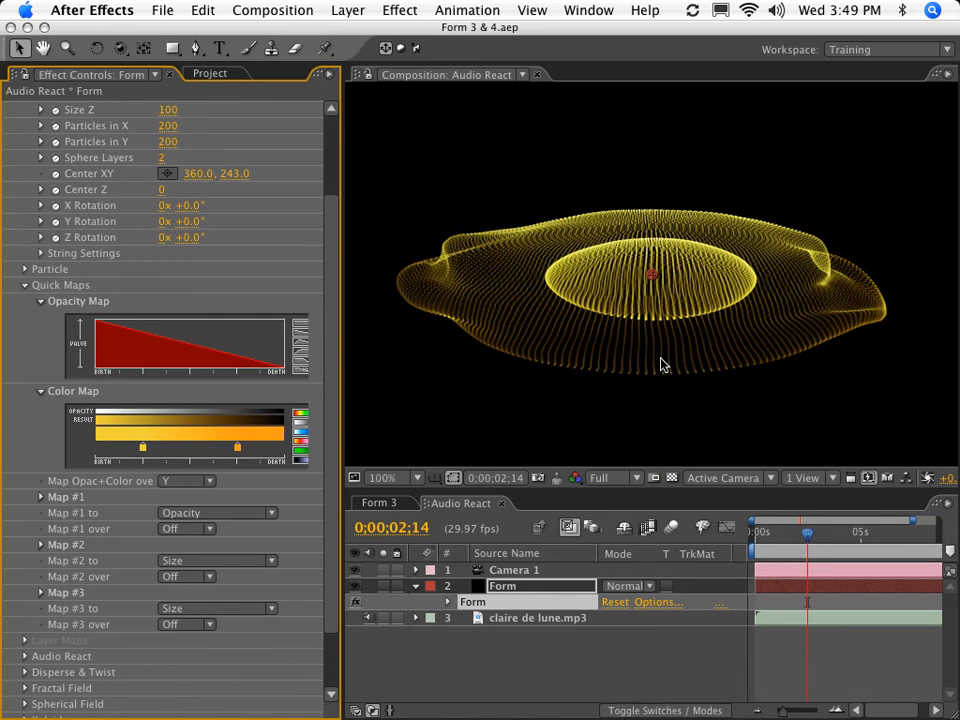
left_click(302, 331)
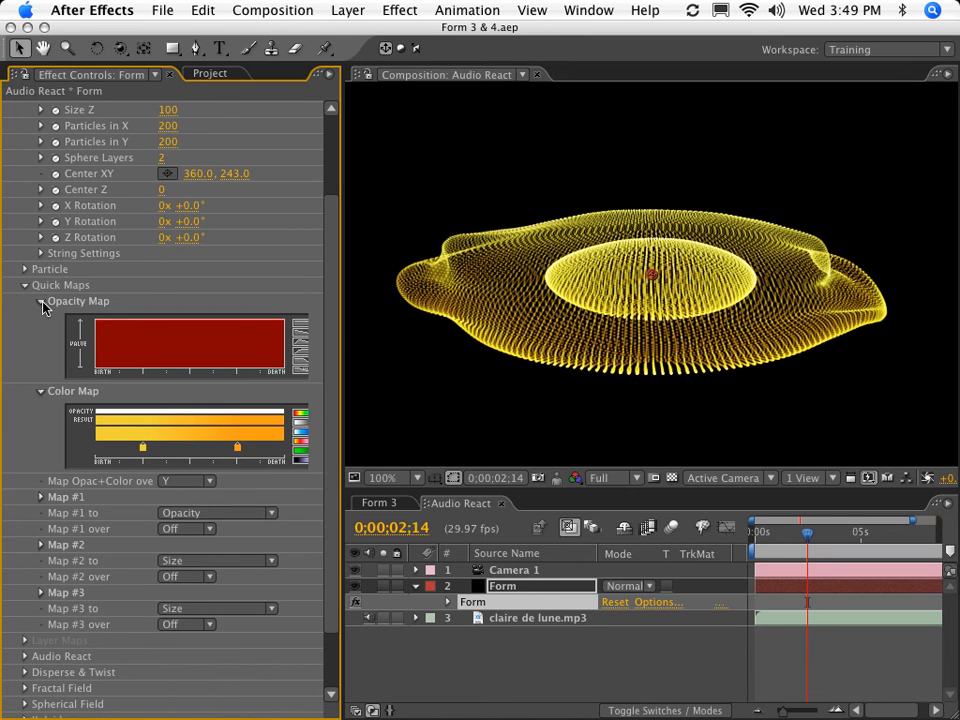
left_click(41, 301)
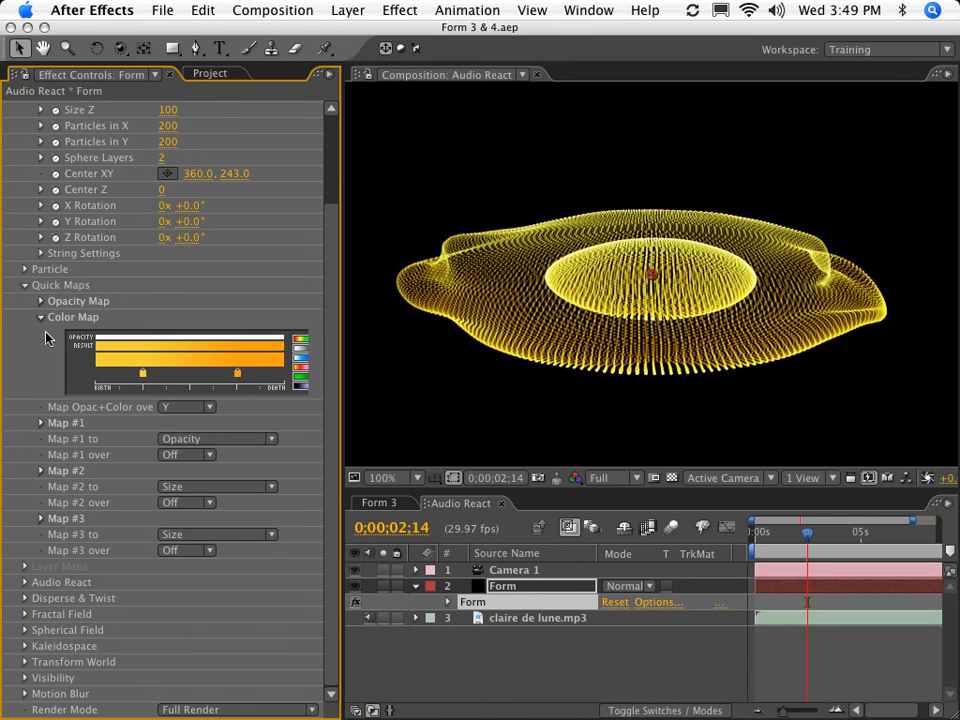
- Give Map #1 a linear descending ramp and set Map #1 over to Y with Opacity as its target
left_click(43, 424)
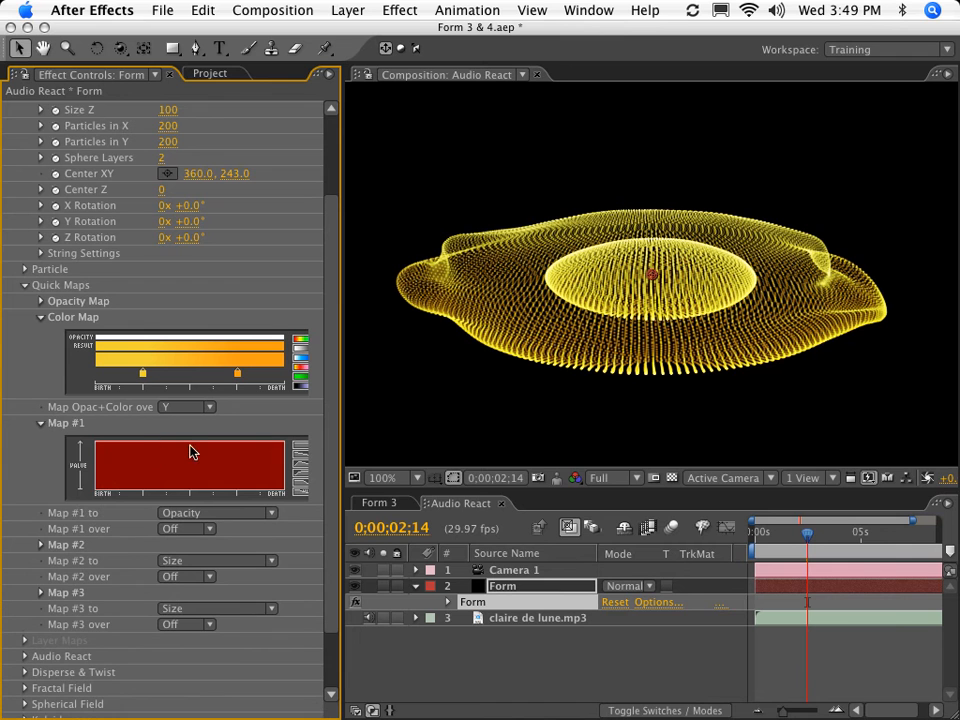
left_click(301, 456)
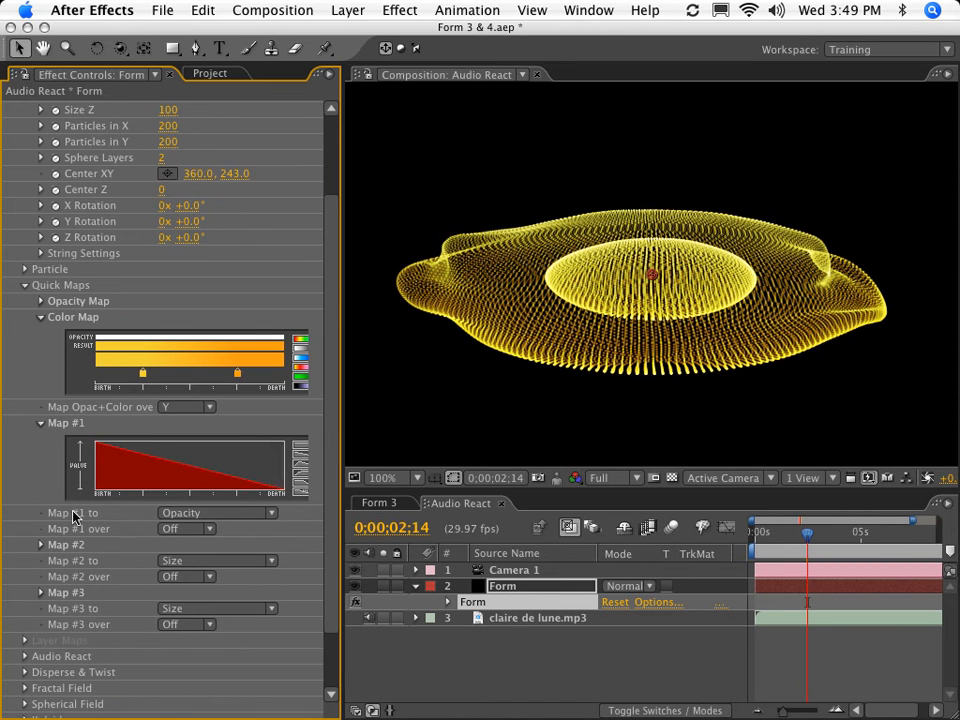
left_click(185, 528)
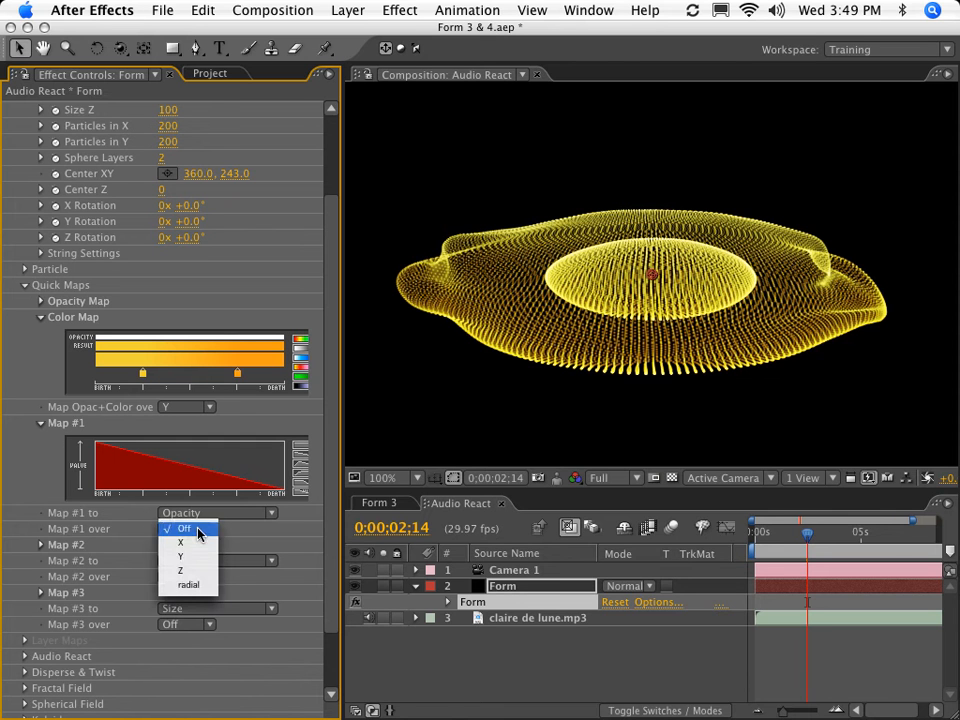
left_click(203, 558)
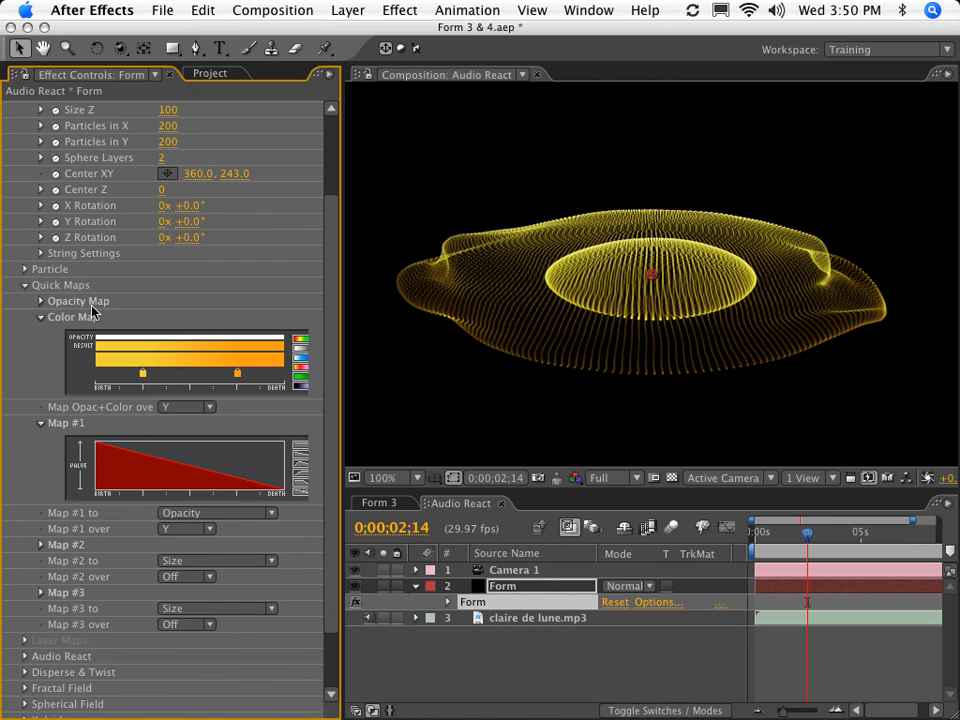
- Set Map #1 over to X to fade the particles' opacity horizontally, keeping Map Opac+Color over at Y
left_click(182, 529)
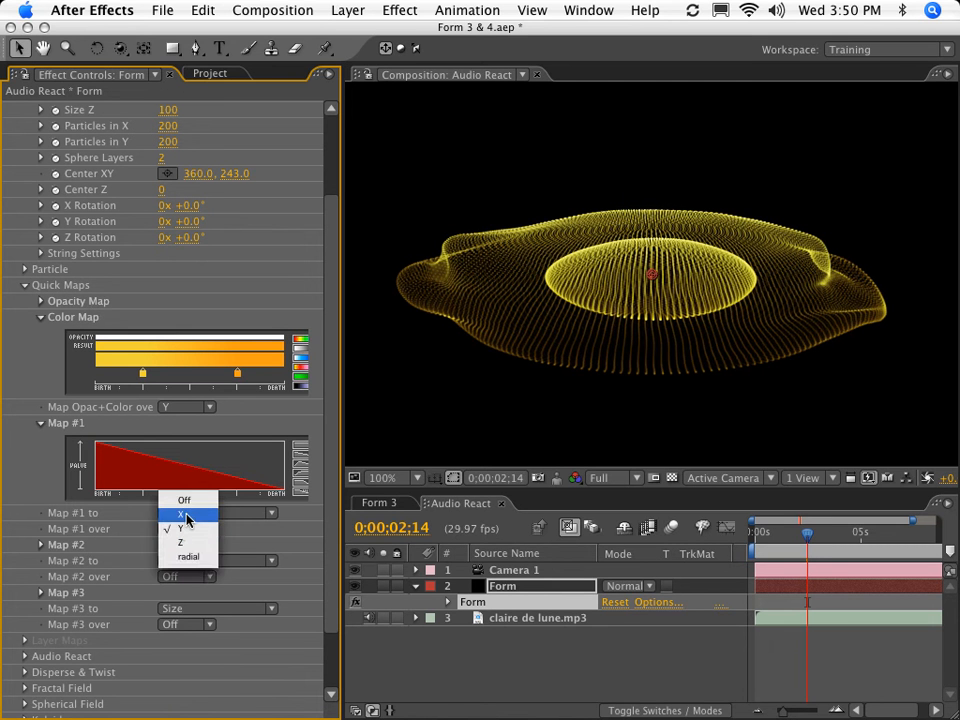
left_click(186, 516)
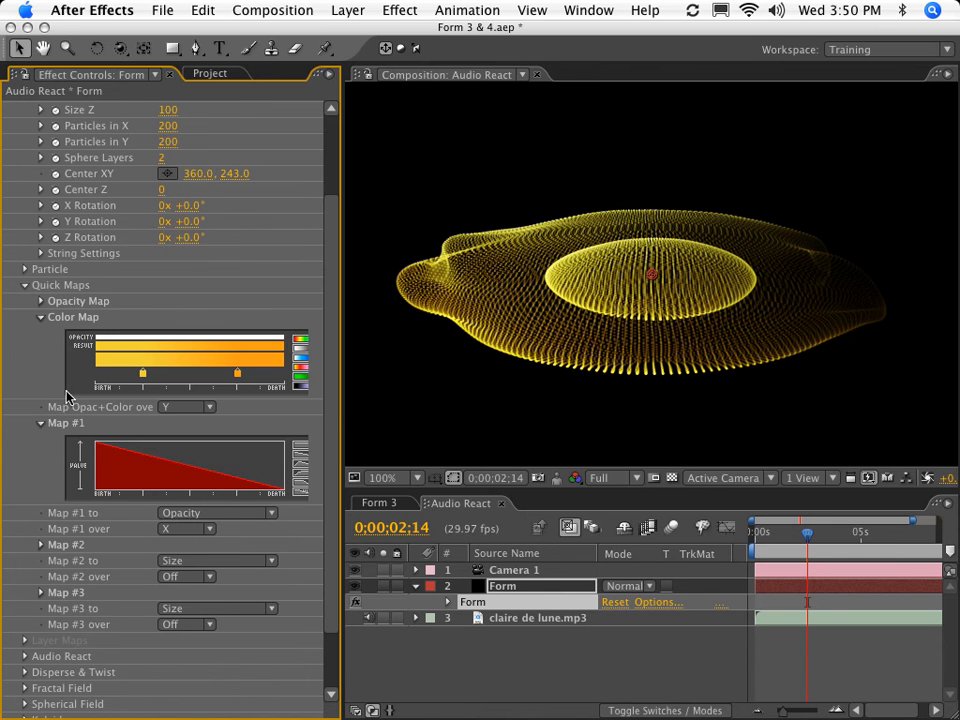
left_click(180, 408)
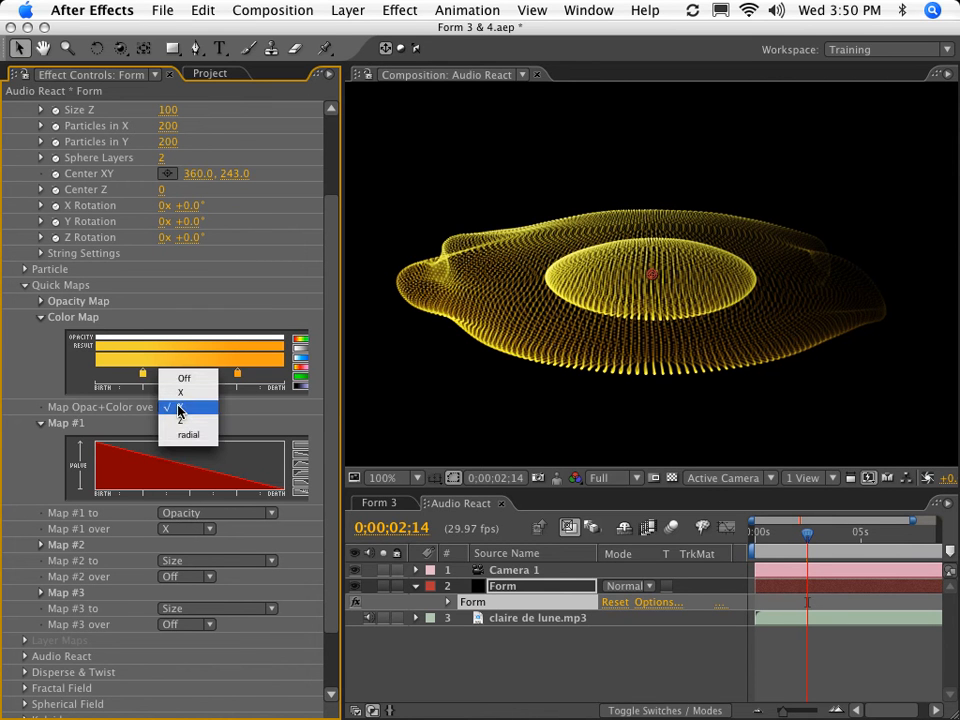
left_click(180, 408)
- Map #1 to Size and compare its effect over Z and over X
left_click(183, 515)
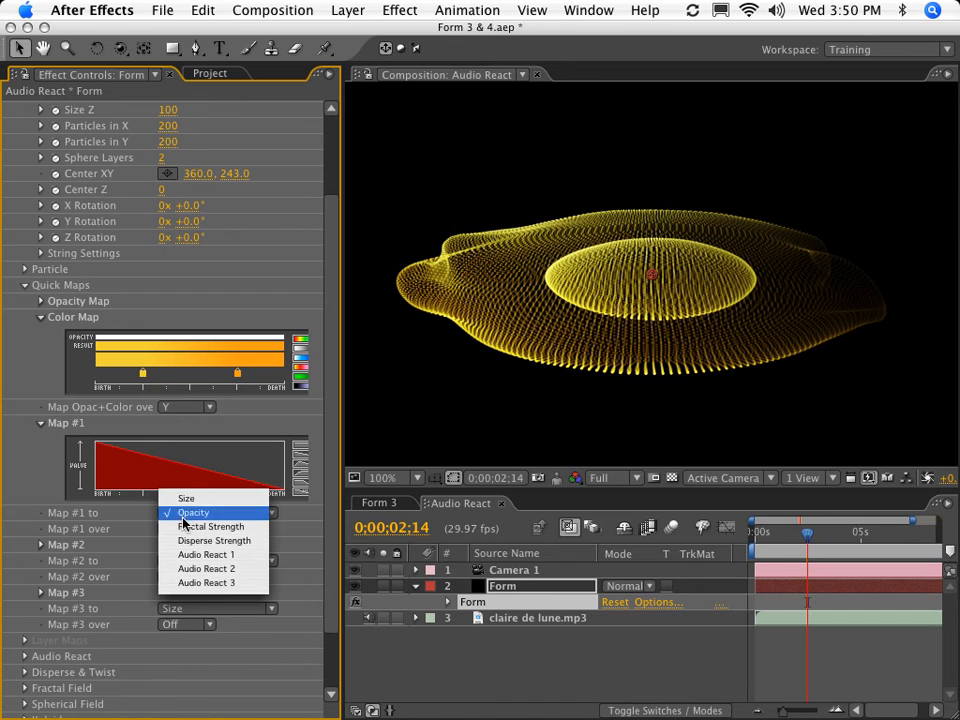
left_click(190, 499)
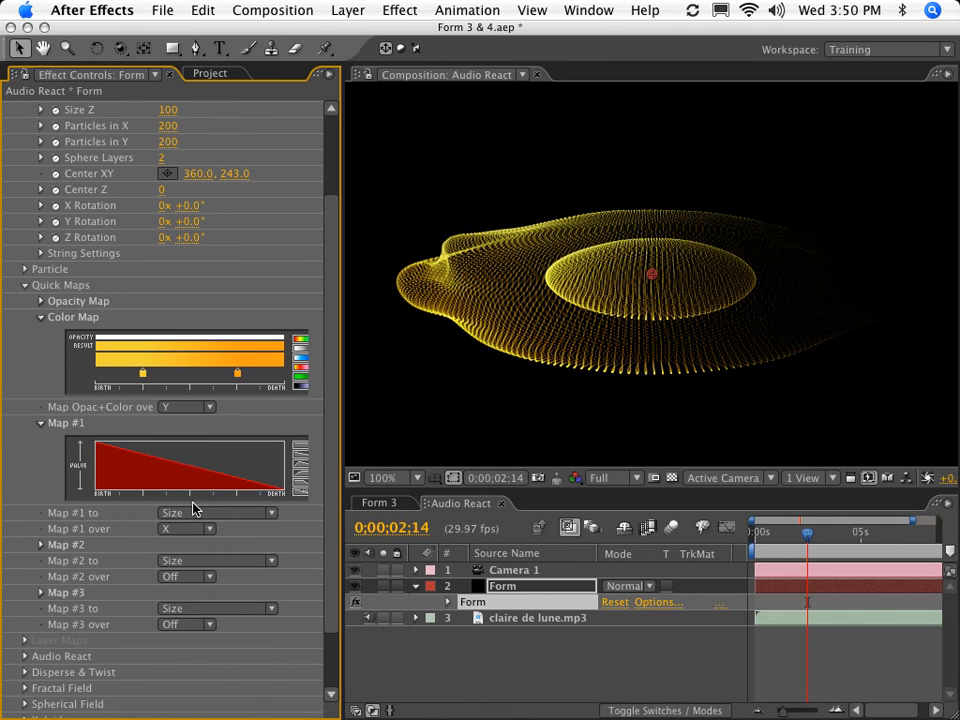
left_click(184, 529)
left_click(197, 561)
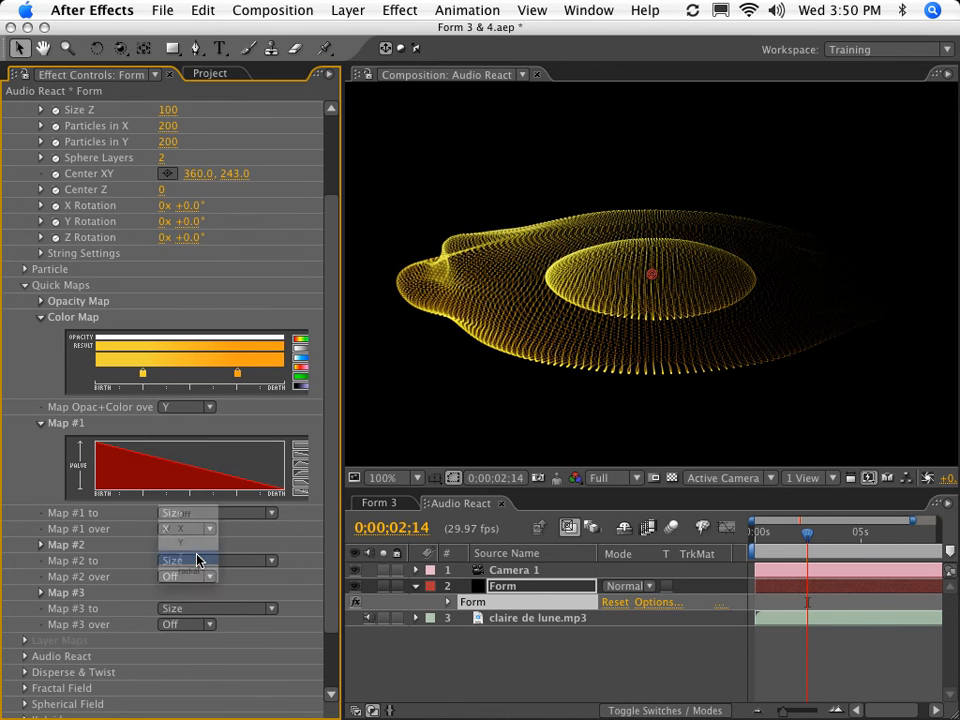
left_click(197, 530)
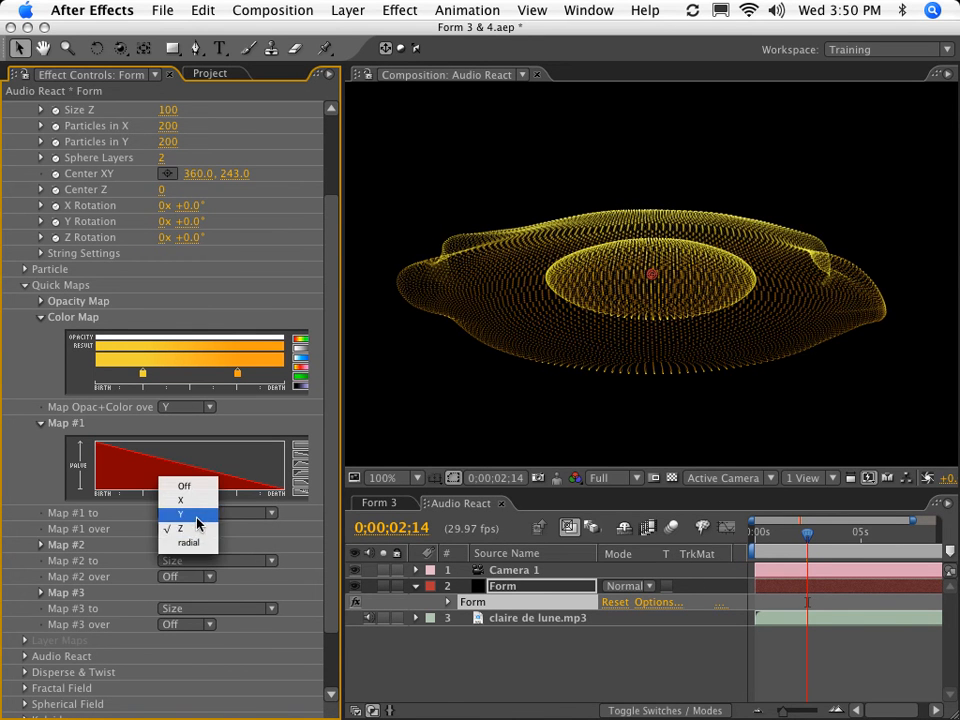
left_click(190, 497)
- Set Map #1 to Opacity over Y and collapse its curve
left_click(185, 513)
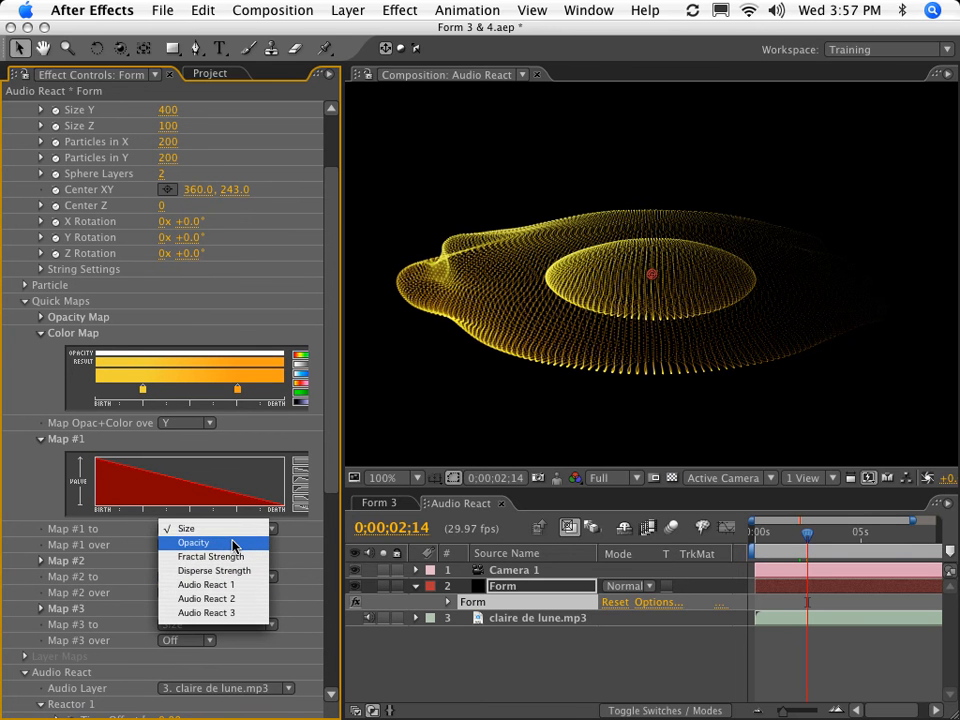
left_click(233, 543)
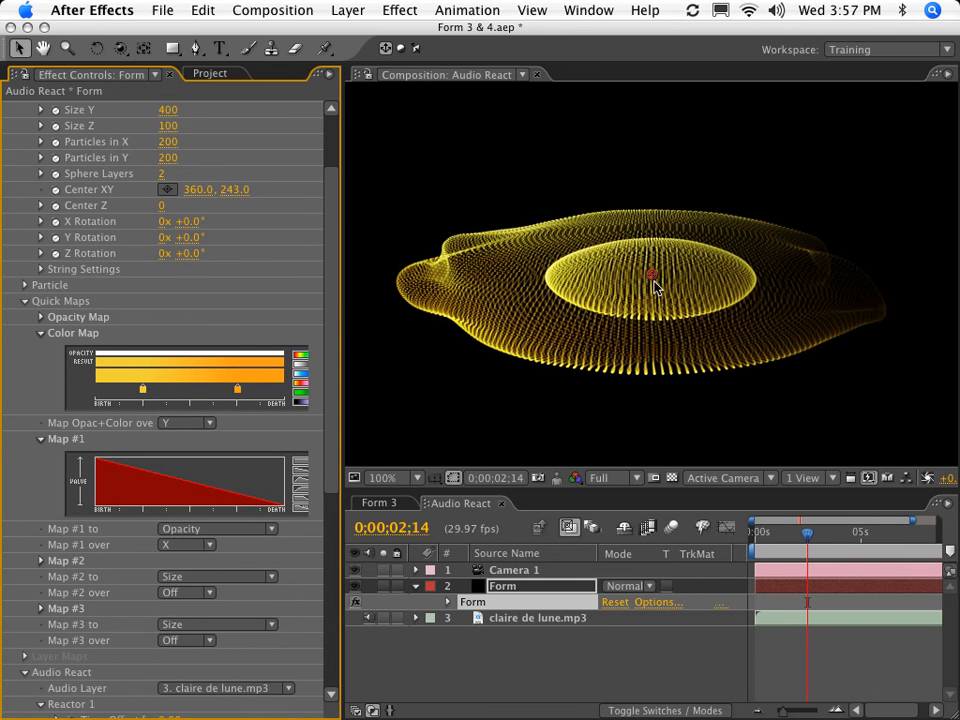
left_click(180, 553)
left_click(190, 558)
left_click(40, 439)
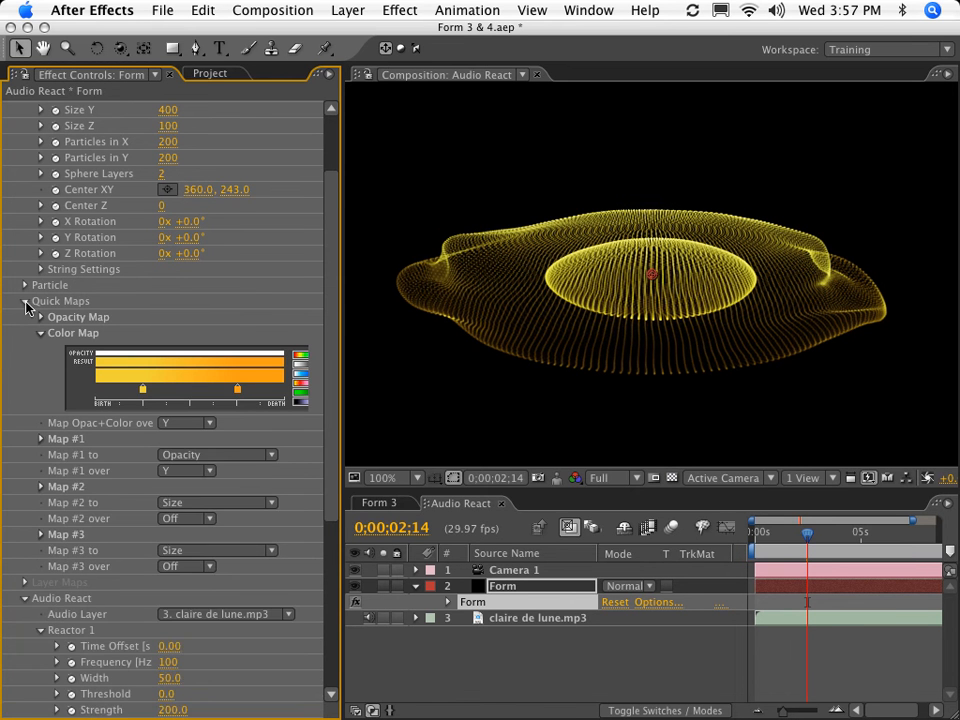
- Collapse the Quick Maps and Audio React groups and set Disperse to 10 under Disperse & Twist
left_click(24, 301)
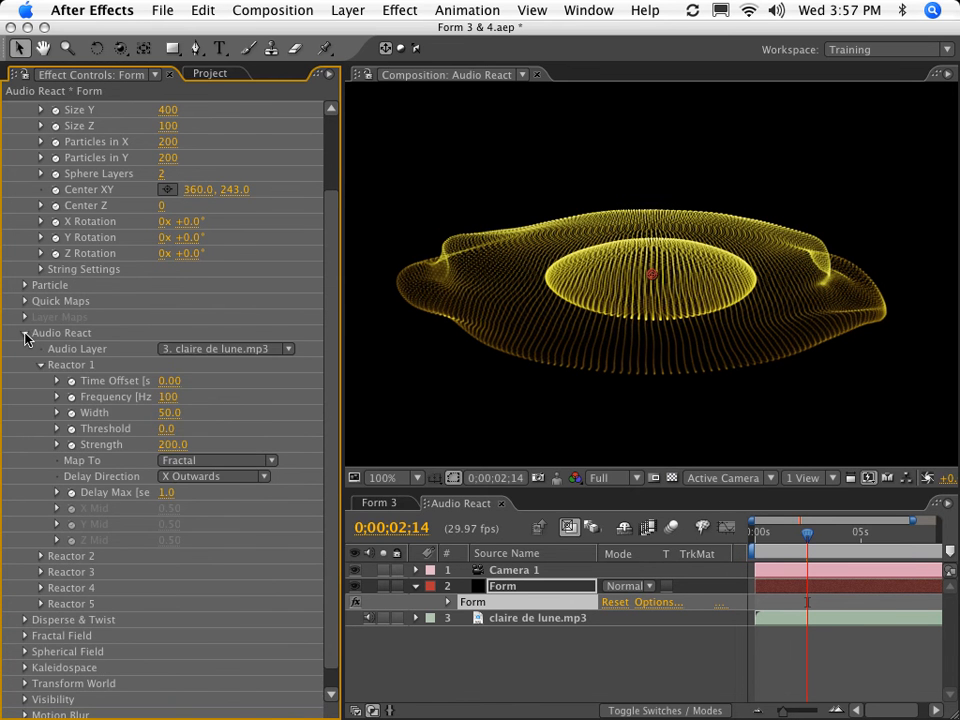
left_click(25, 334)
left_click(25, 443)
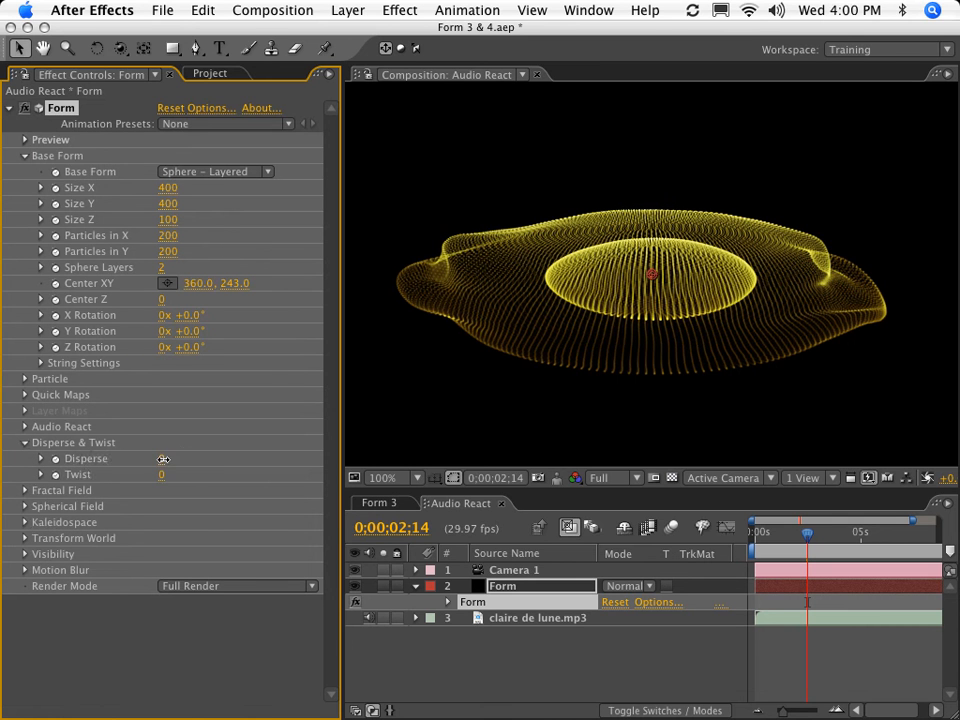
left_click(163, 459)
type("10")
key("Return")
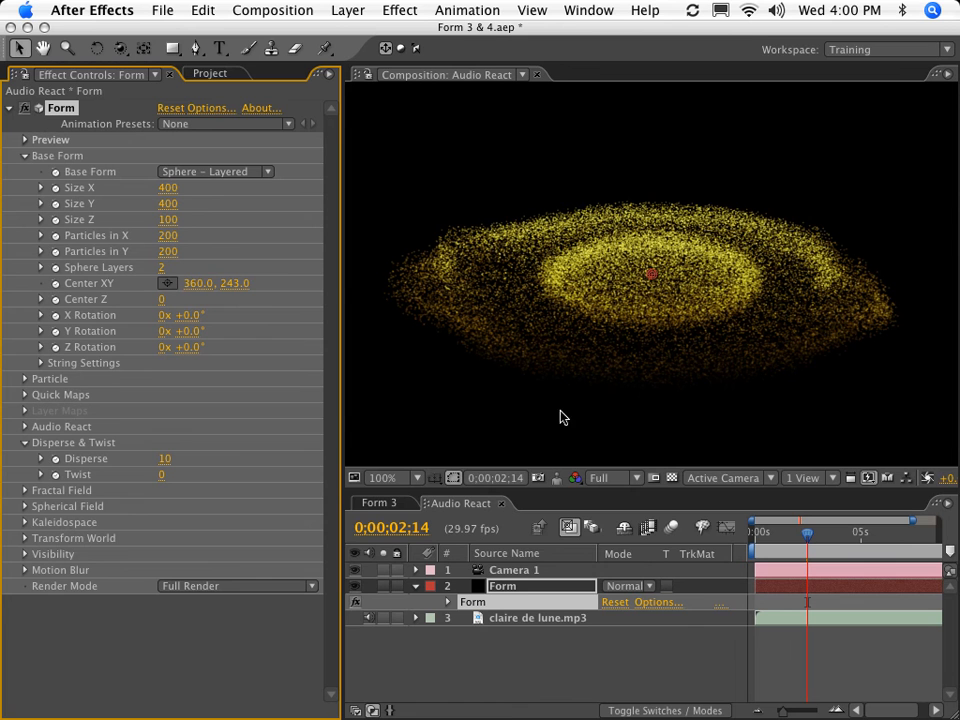
- Map Reactor 2 under Audio React to Disperse so the audio drives the particle dispersion
left_click(25, 427)
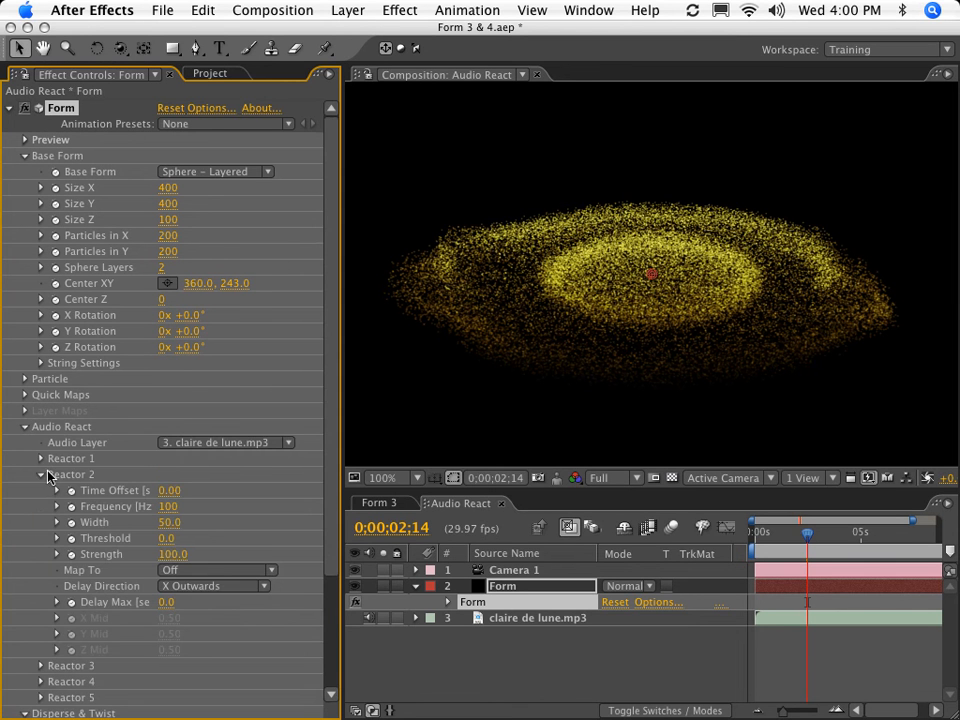
scroll(137, 499, "down", 5)
scroll(148, 401, "down", 1)
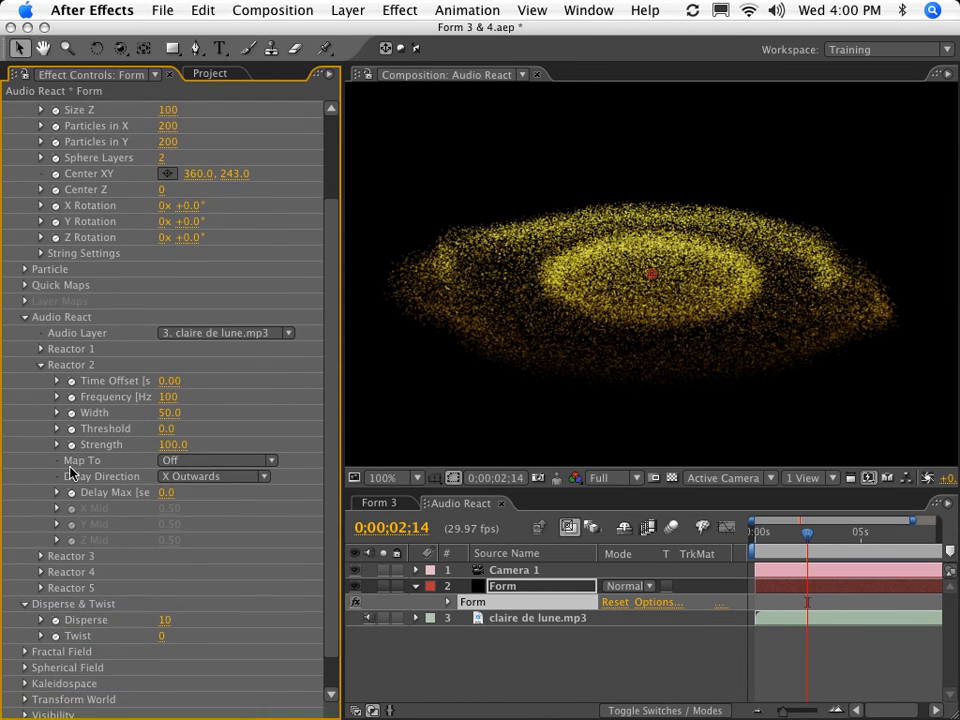
left_click(168, 459)
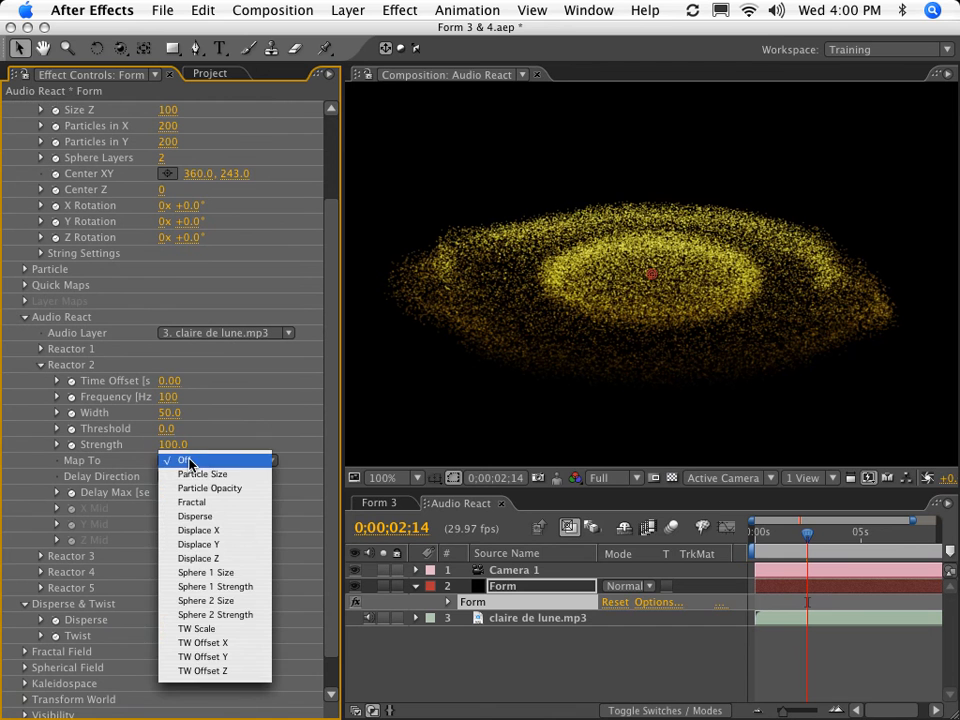
left_click(225, 516)
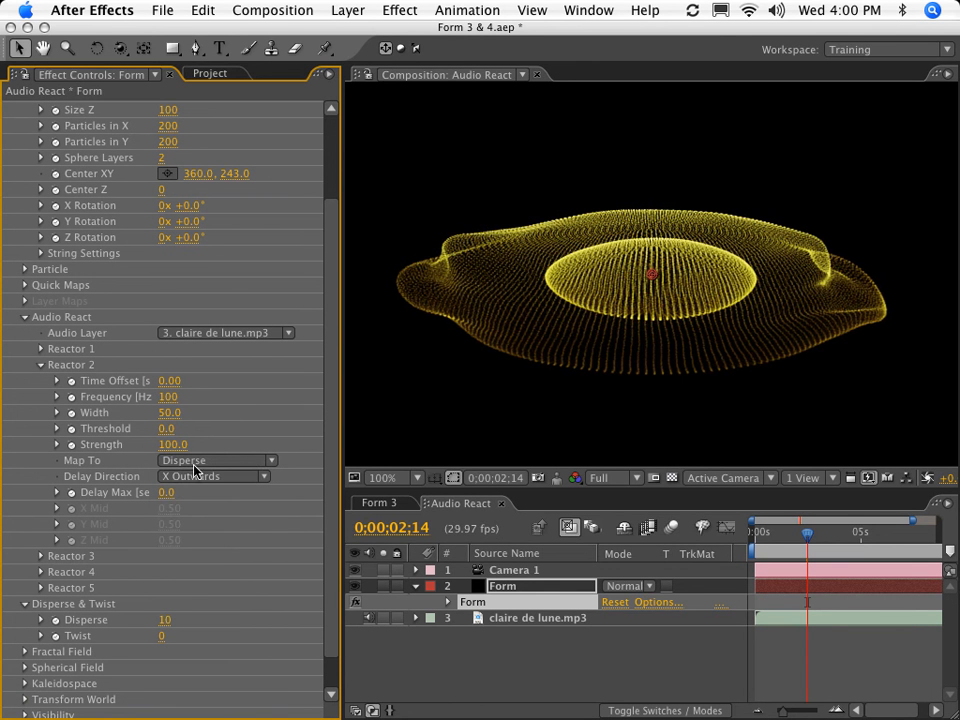
- Keep Reactor 2's Delay Direction at X Outwards, set its Delay Max to 1.0 and preview the animation
left_click(186, 478)
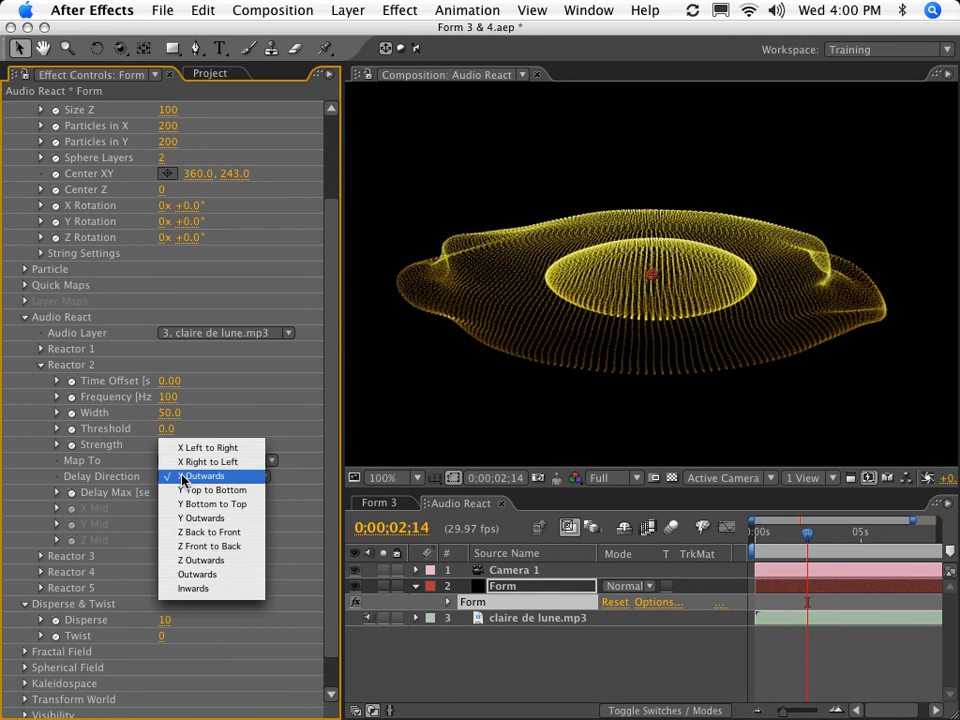
left_click(129, 476)
left_click(166, 492)
type("1")
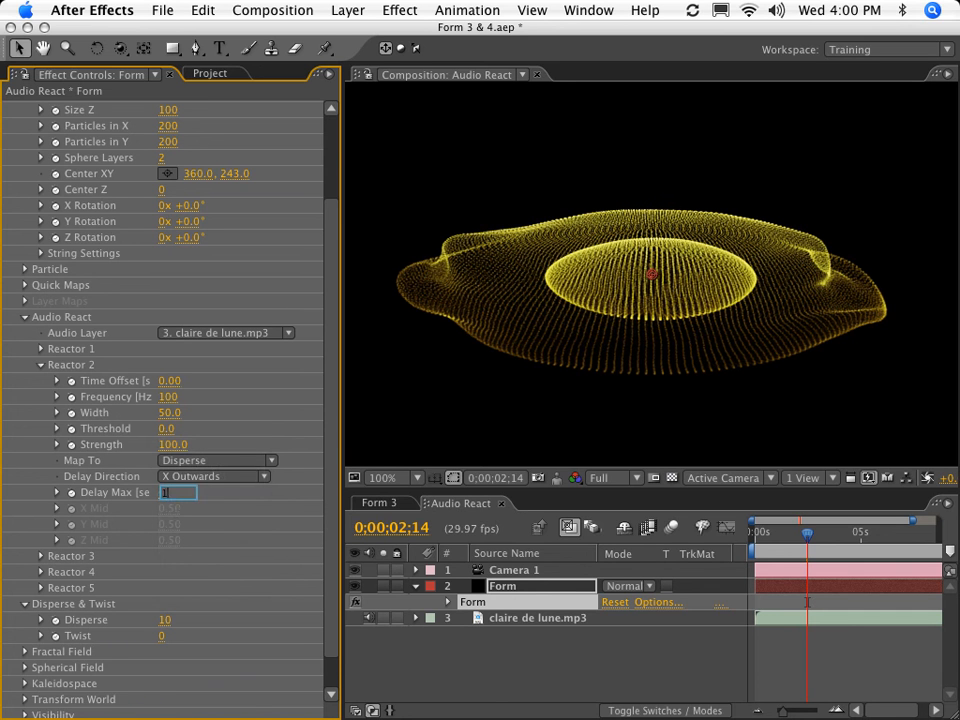
key("Return")
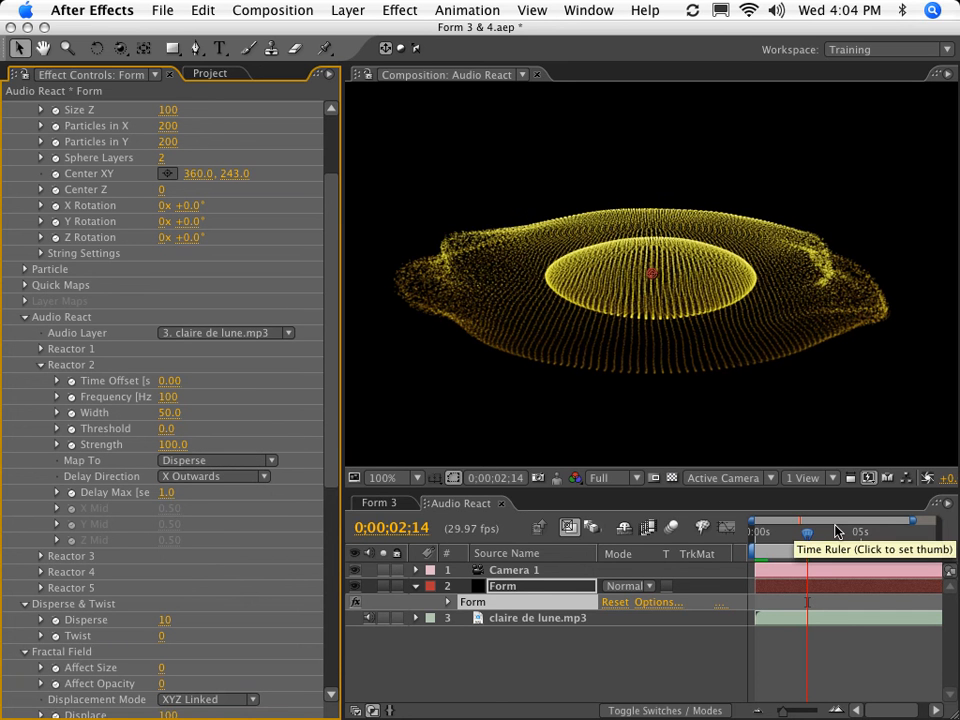
key("KP_0")
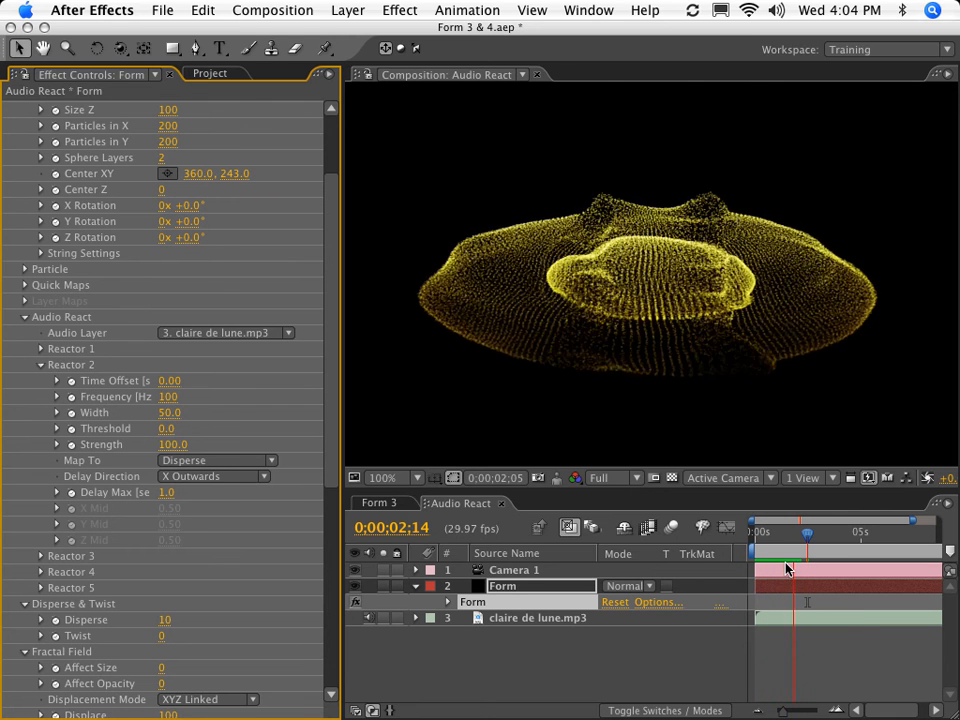
- At 0;00;01;27, apply Trapcode Shine to the Form layer with Normal transfer mode, Ray Length 2.8 and Boost Light 3.1
left_click_drag(788, 548, 797, 548)
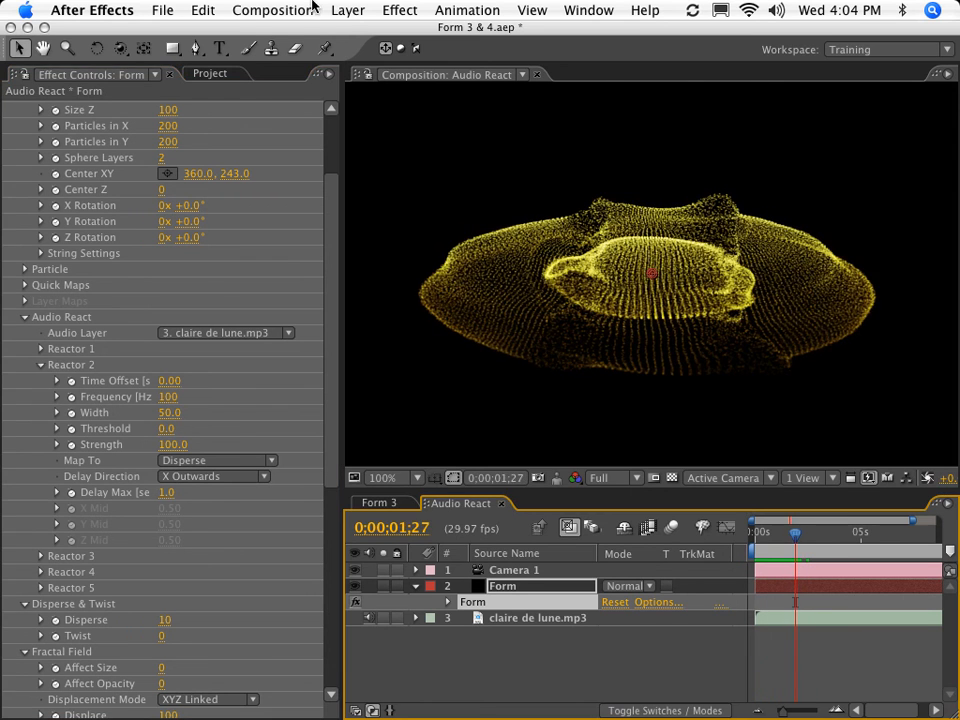
left_click(400, 10)
mouse_move(510, 543)
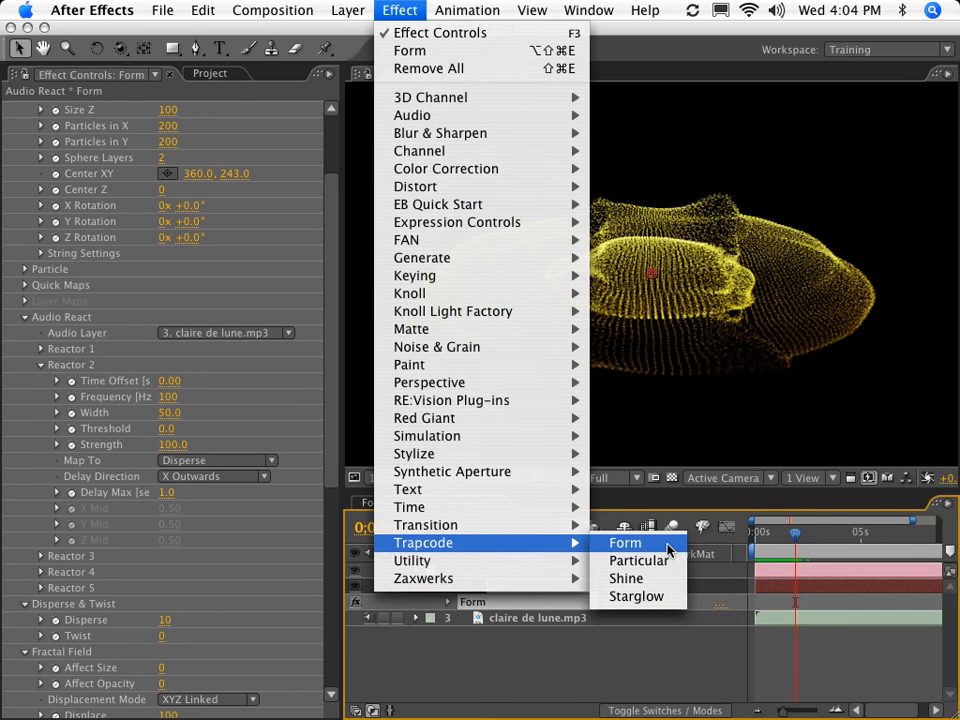
left_click(660, 578)
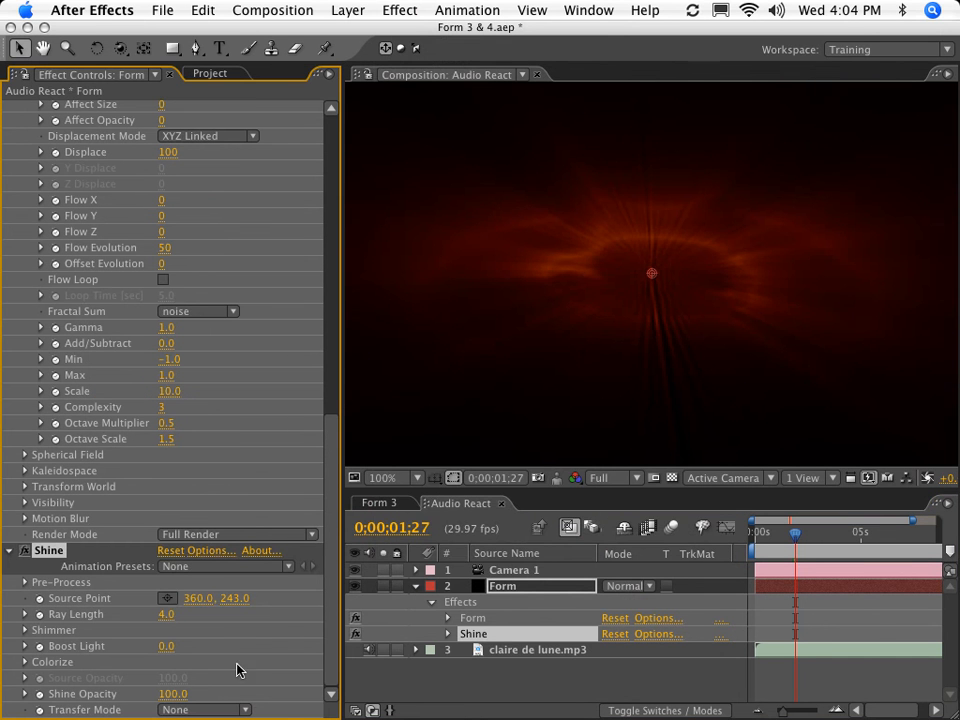
left_click(181, 711)
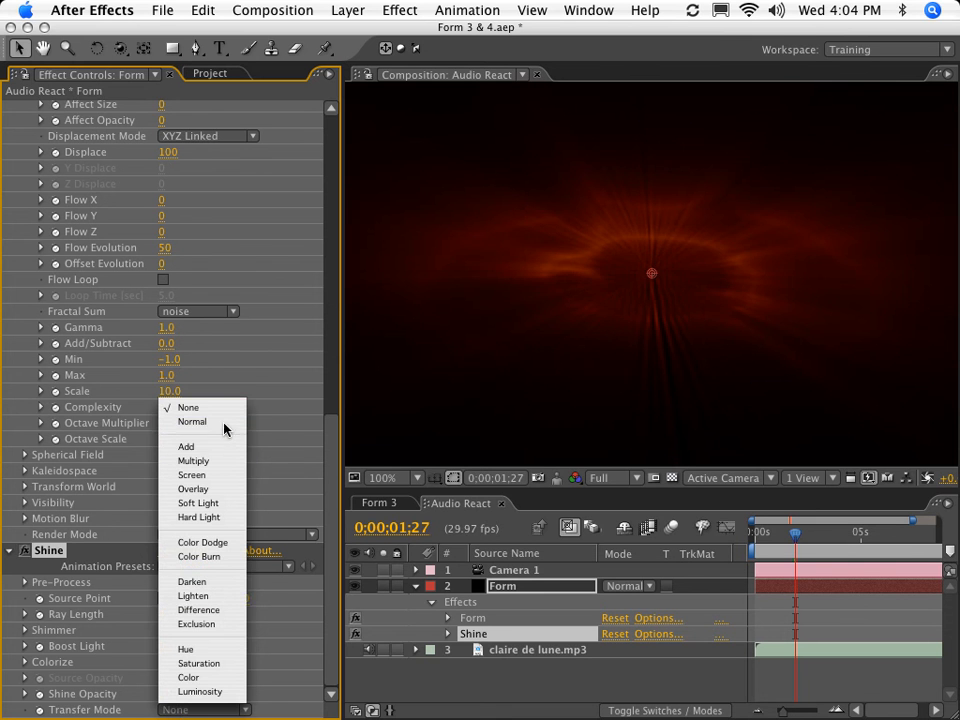
left_click(192, 421)
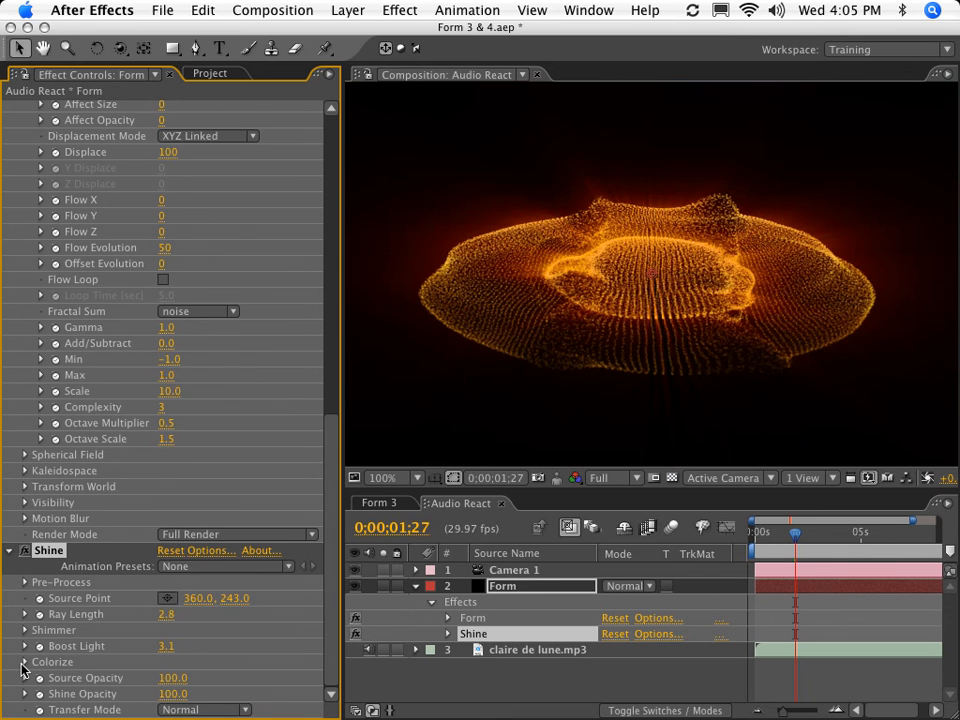
- Set Shine's Colorize option to None to keep the particles' own colors, and reduce its Ray Length
left_click(24, 662)
left_click(231, 599)
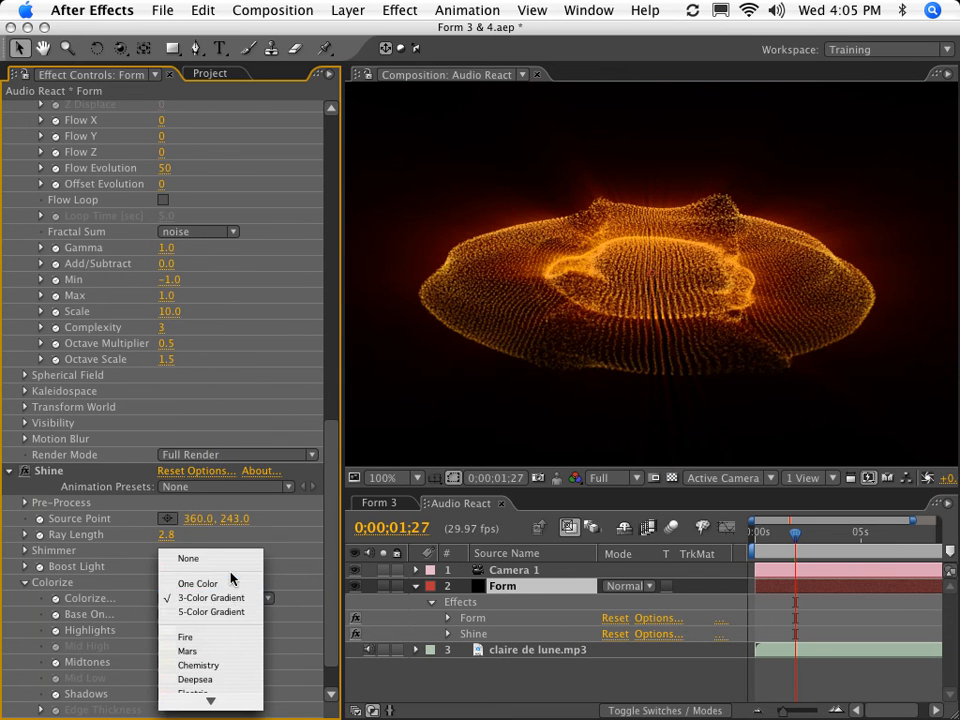
left_click(228, 560)
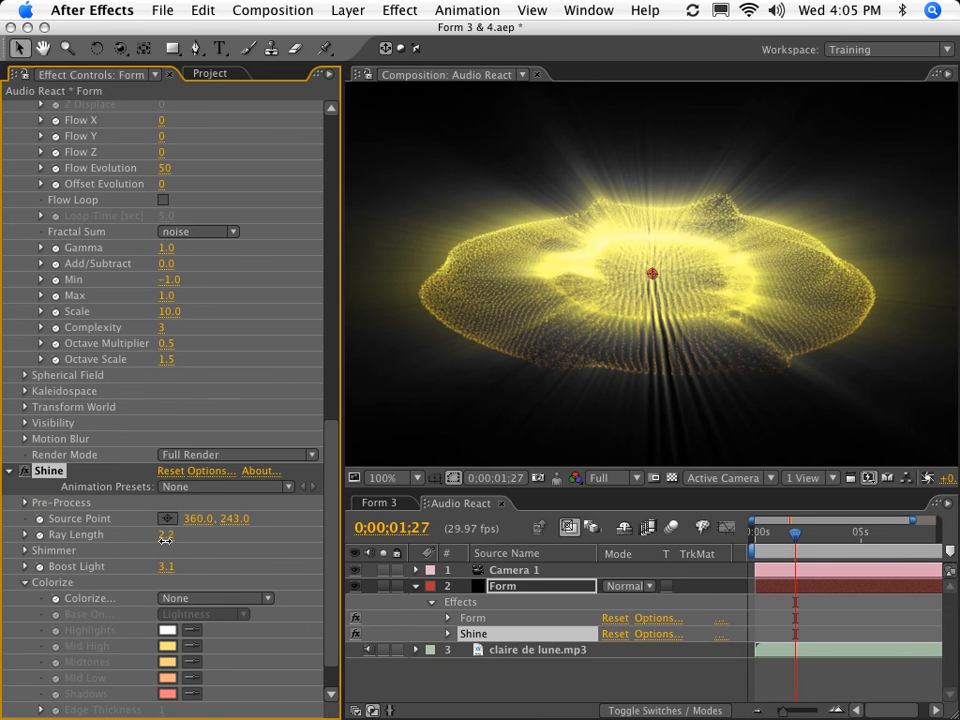
left_click_drag(165, 537, 145, 566)
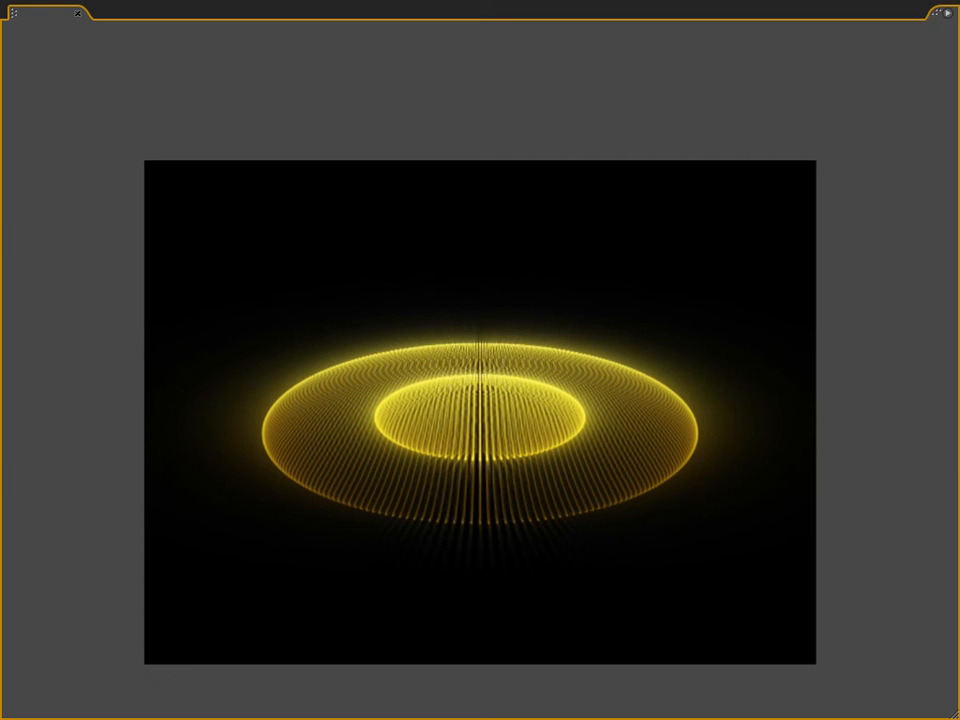